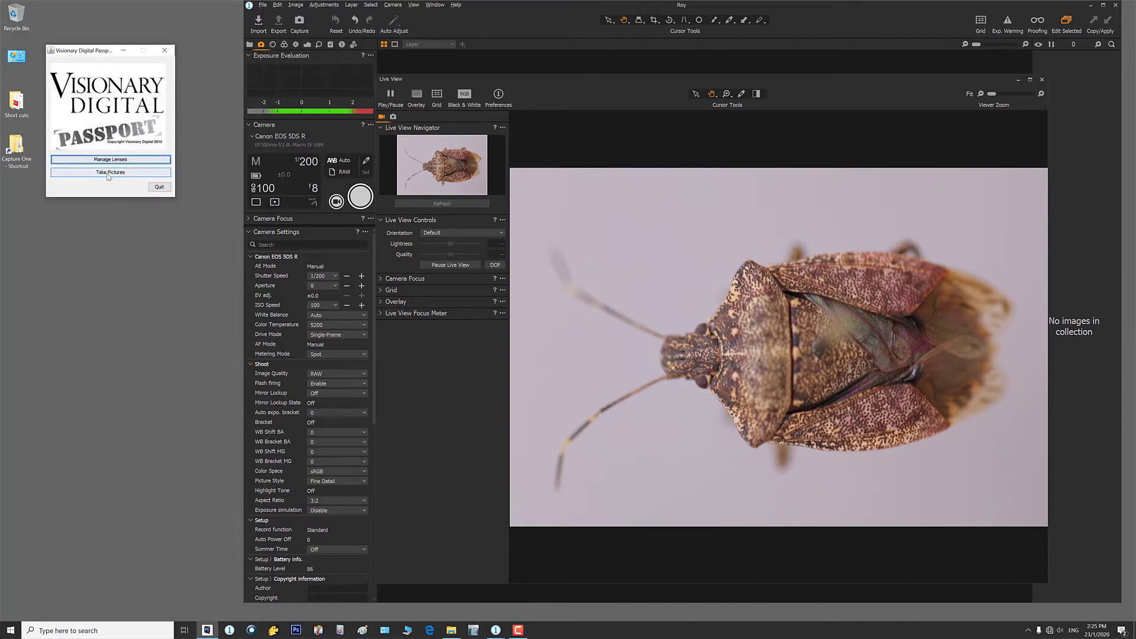
- Set Passport's stack to the 1.4X Canon 100mm Macro lens at f/8.0 for a 0.5 mm step
click(108, 175)
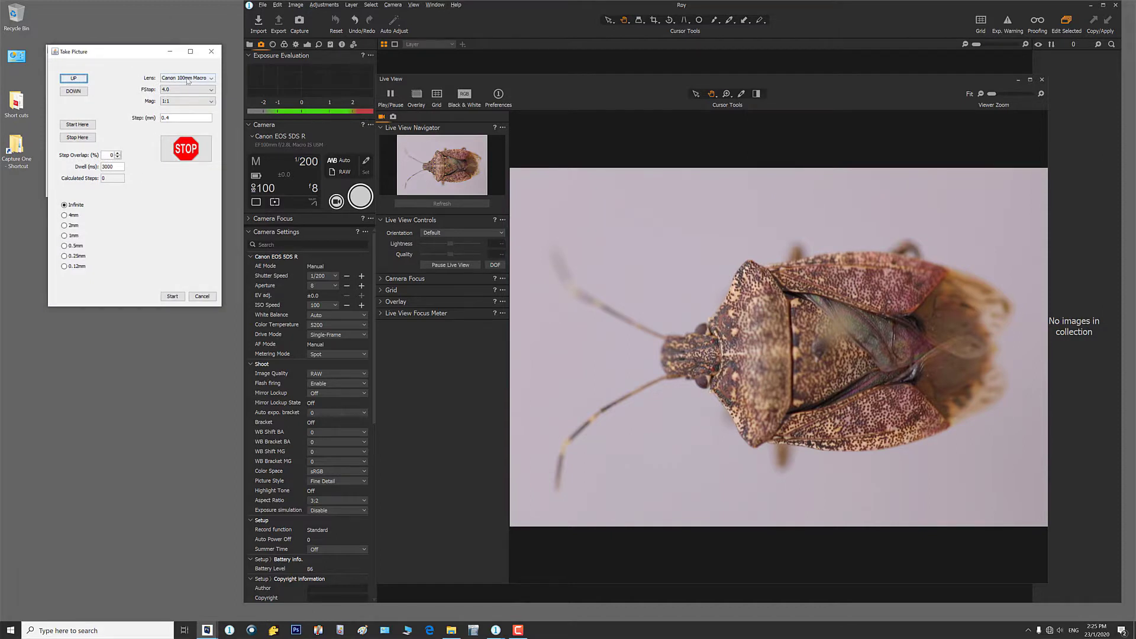
click(208, 79)
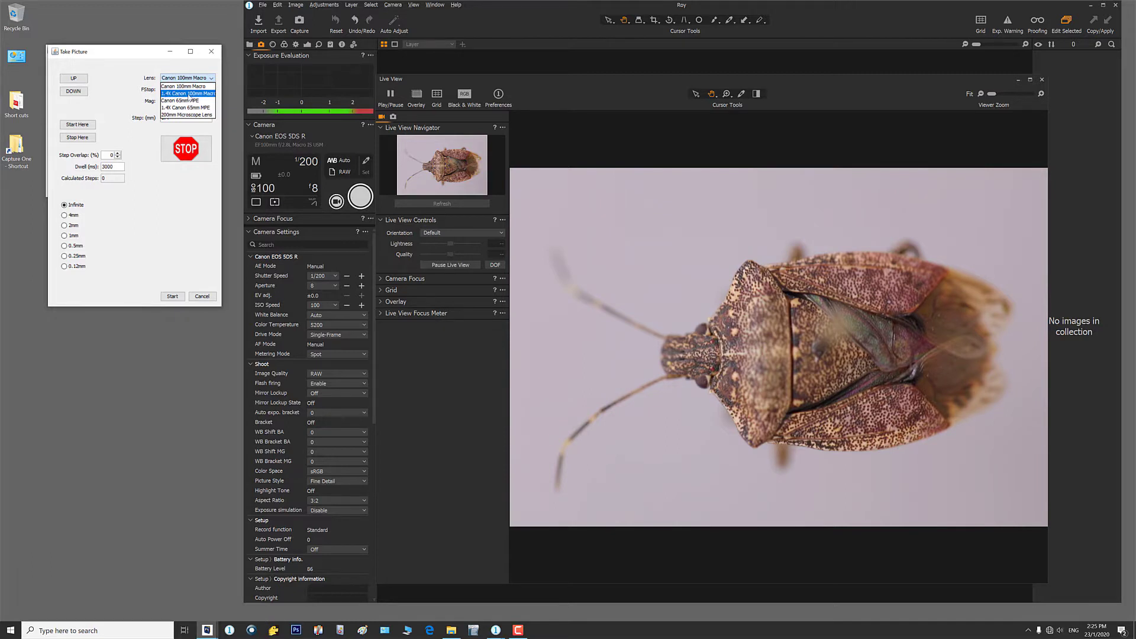
click(196, 94)
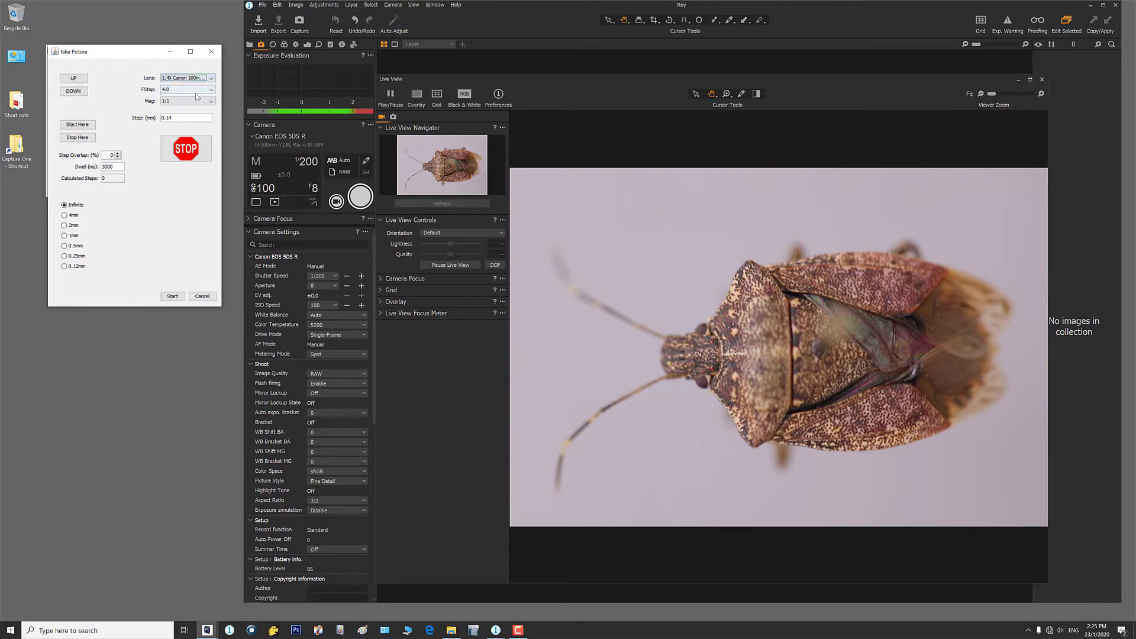
click(177, 91)
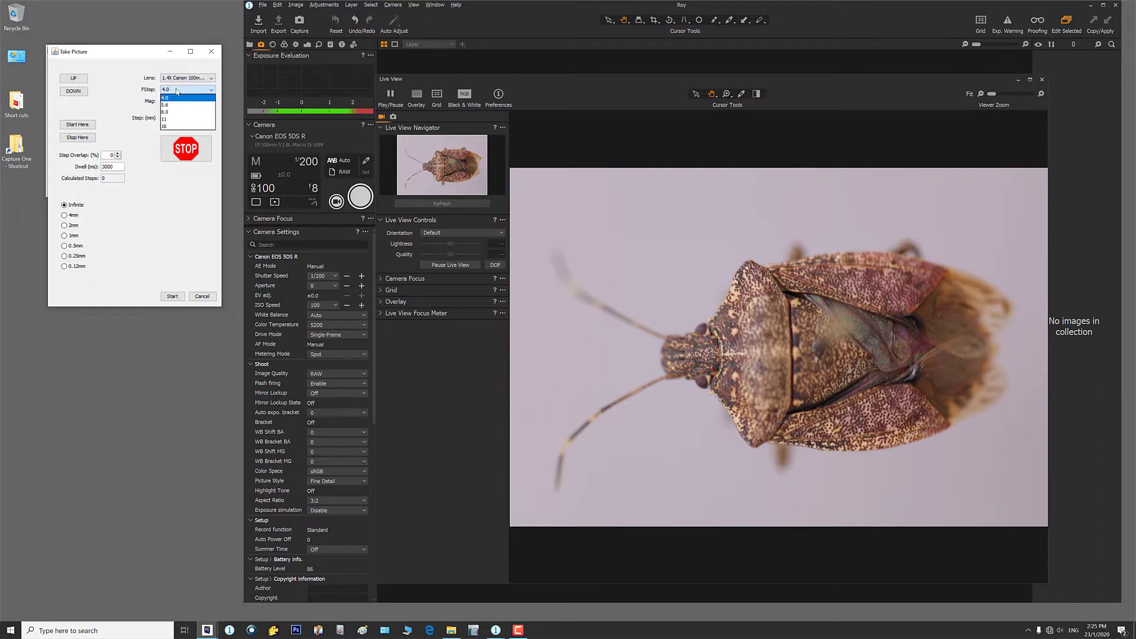
click(172, 111)
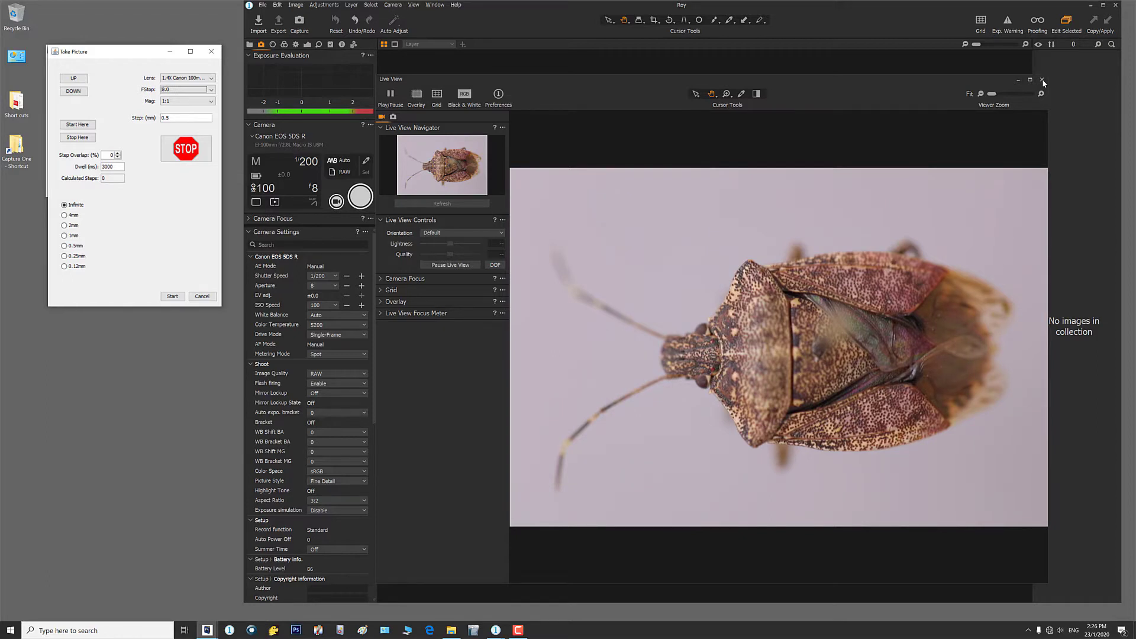
- Check the wing surface at 100% live view, nudge focus down and back up, then close live view
click(790, 355)
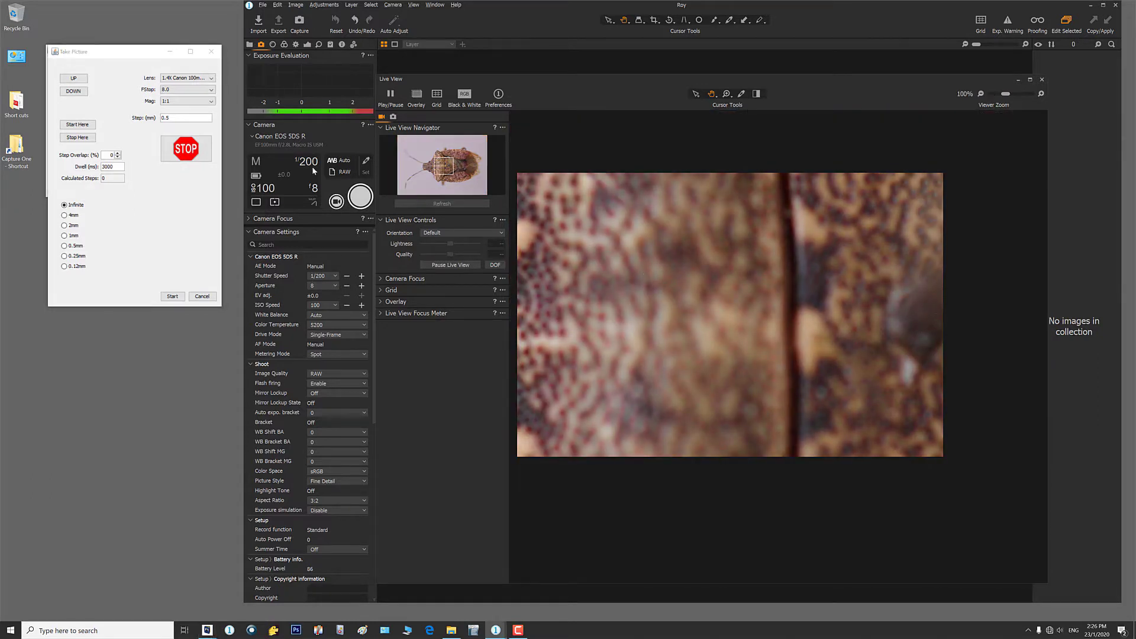
click(70, 92)
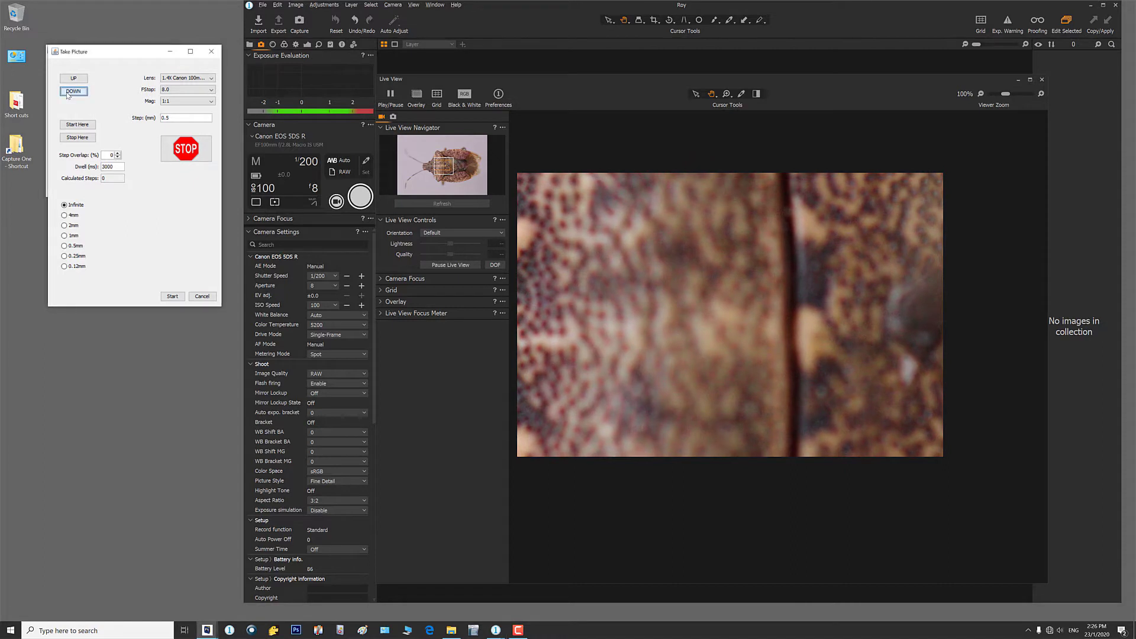
click(74, 79)
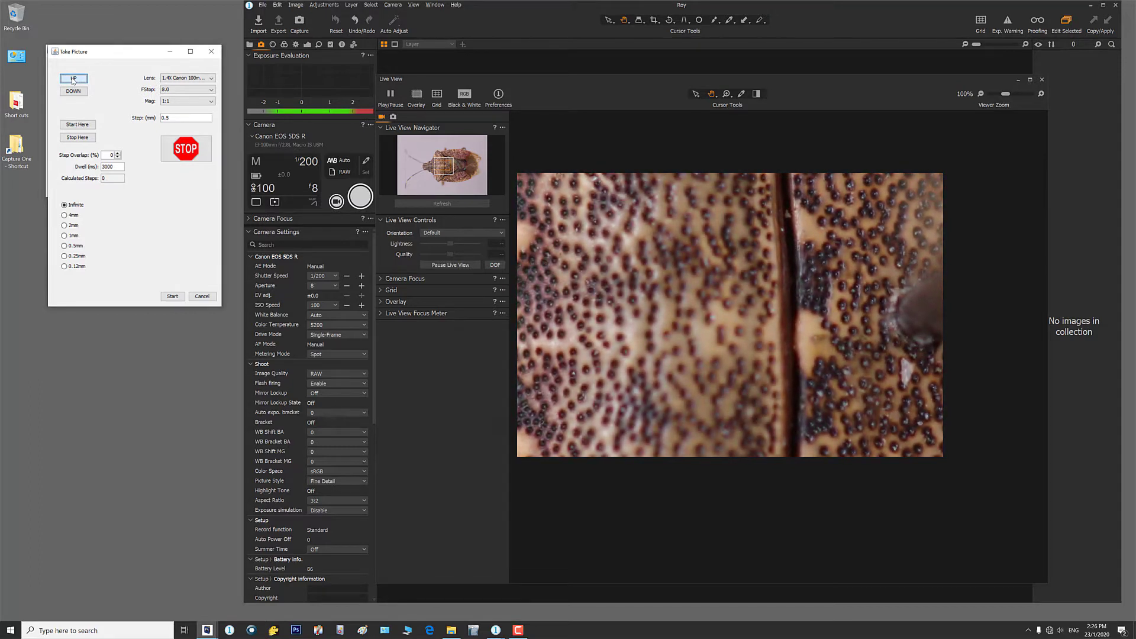
click(1041, 81)
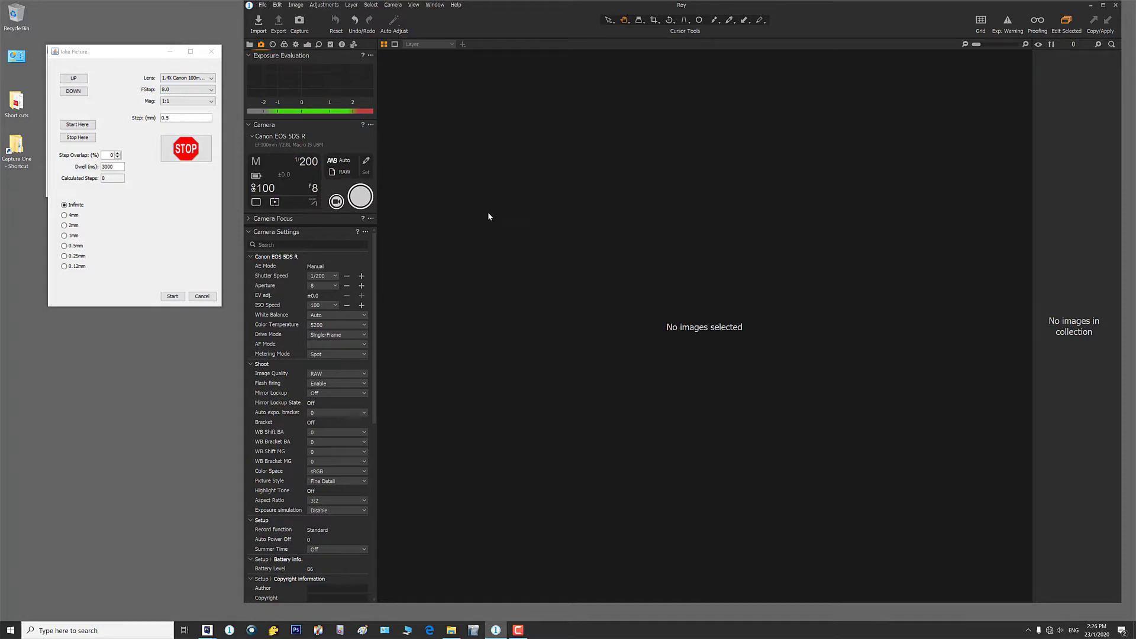
- Take three test shots of the shield bug, 021.CR2 to 023.CR2
click(361, 198)
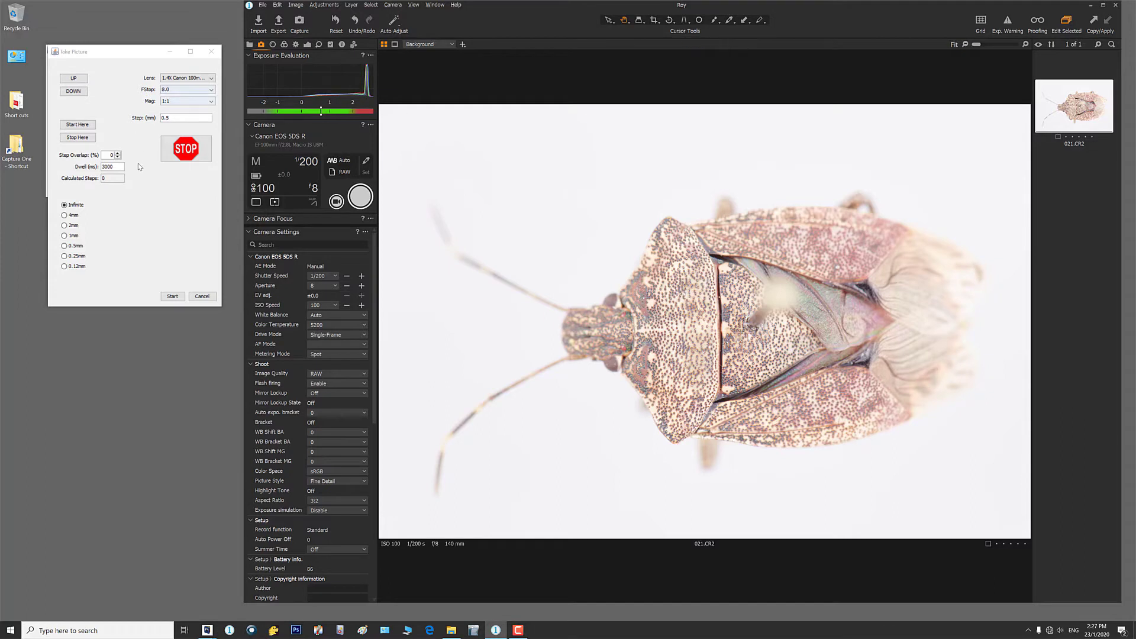
click(359, 193)
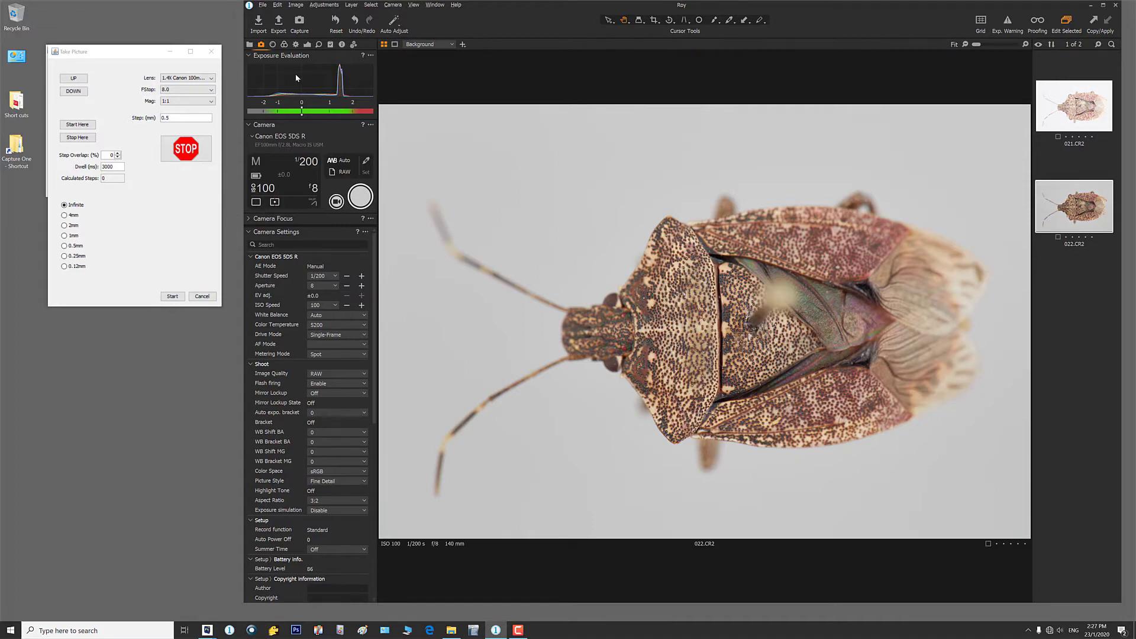
click(364, 201)
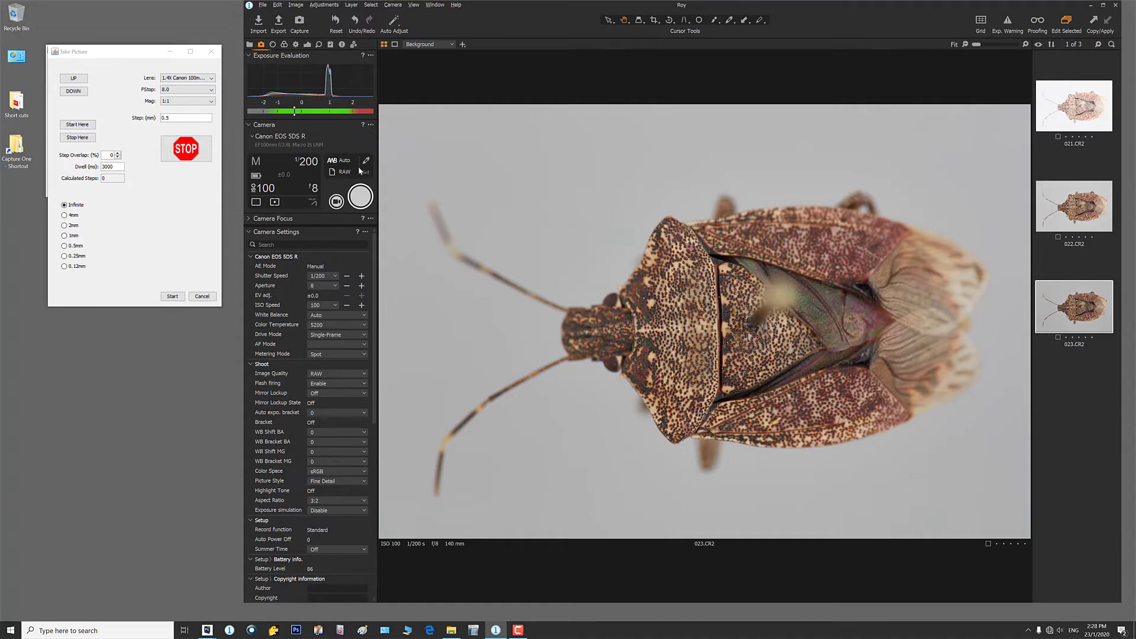
- Compare 022.CR2 with 023.CR2, pan over 023.CR2's back at 100%, then return to the full view
click(1080, 223)
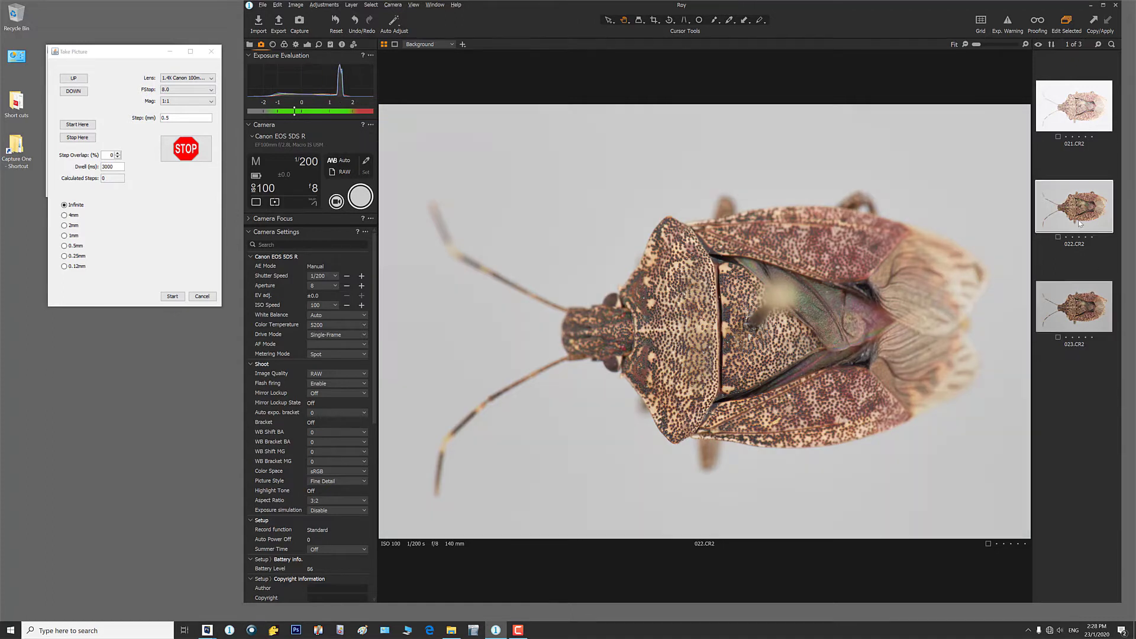
click(1071, 315)
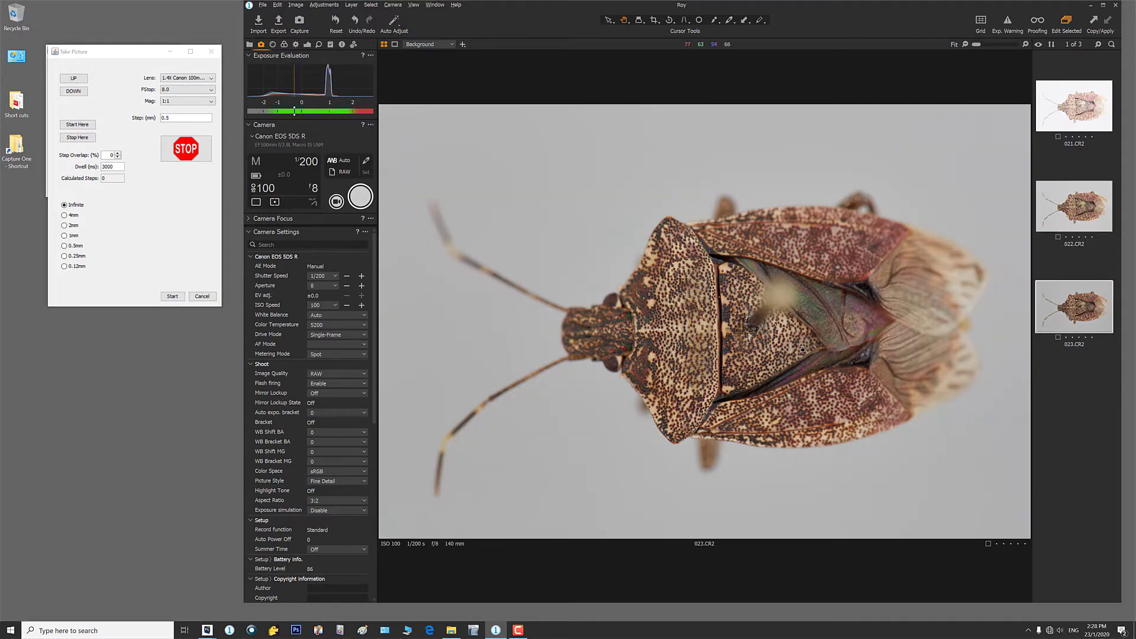
click(765, 346)
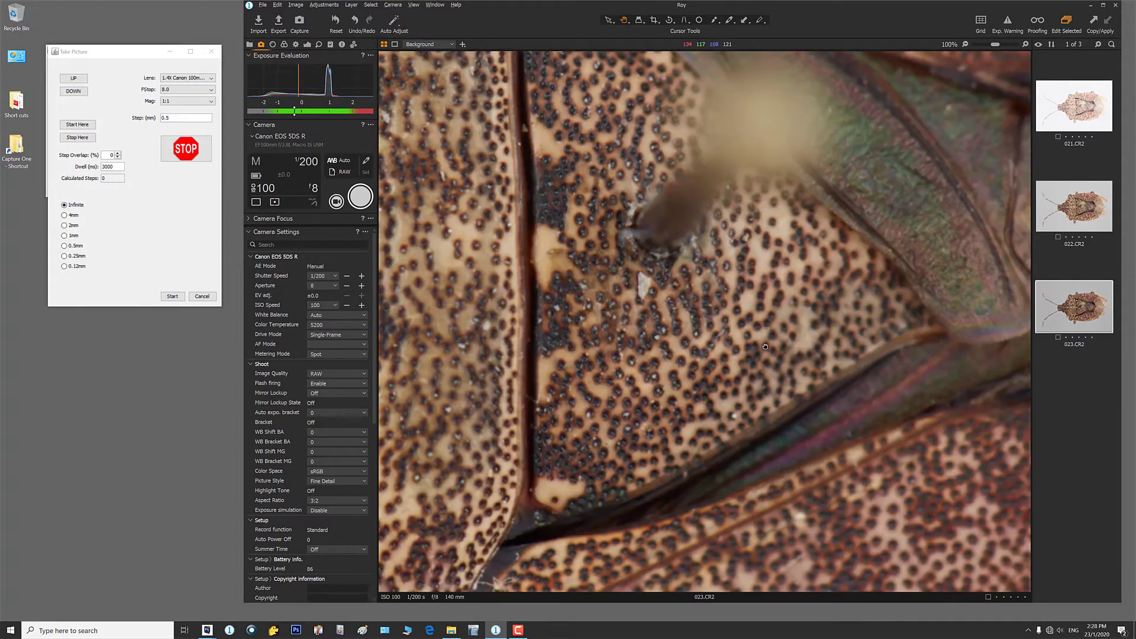
drag(555, 306, 611, 329)
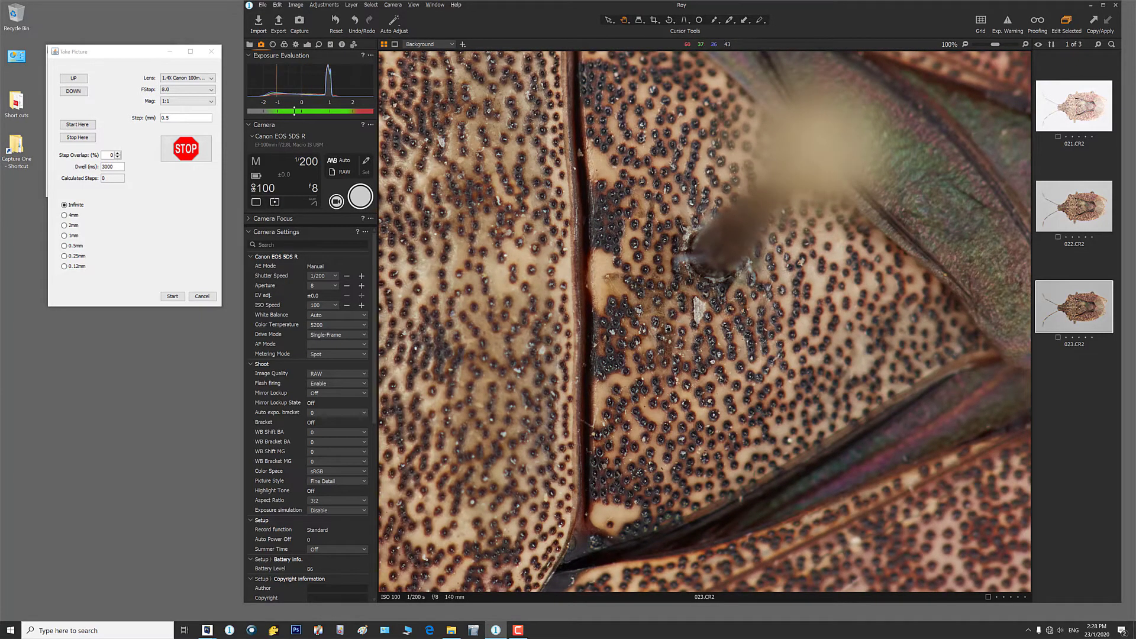
click(677, 323)
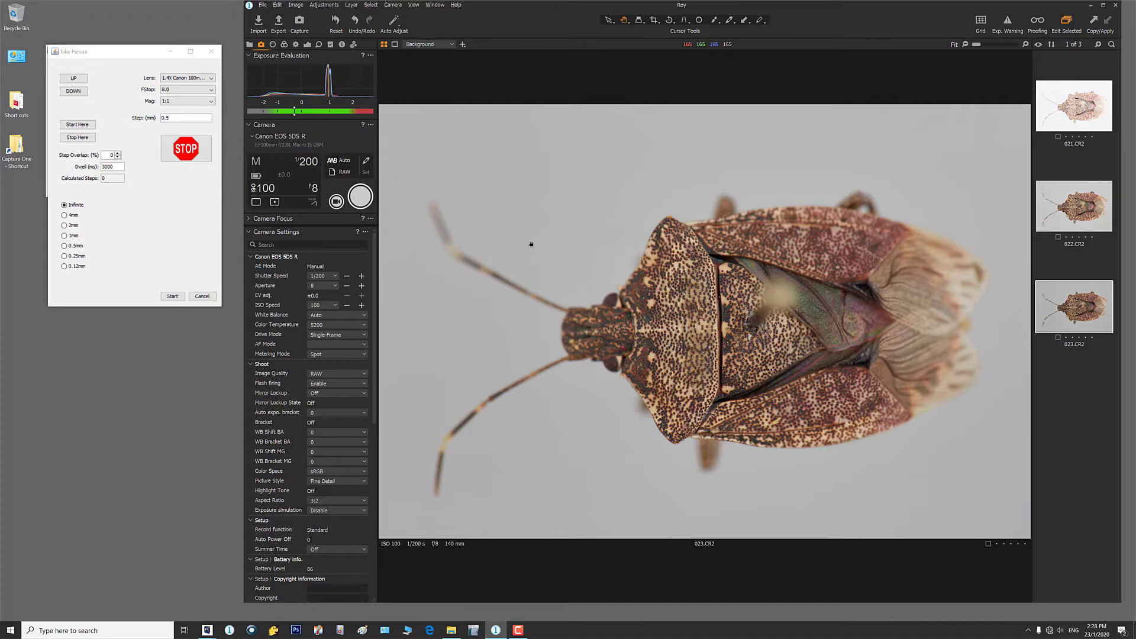
- Set Passport's dwell to 1000 ms and sample a neutral area for Capture One's white balance
double_click(118, 166)
text(100)
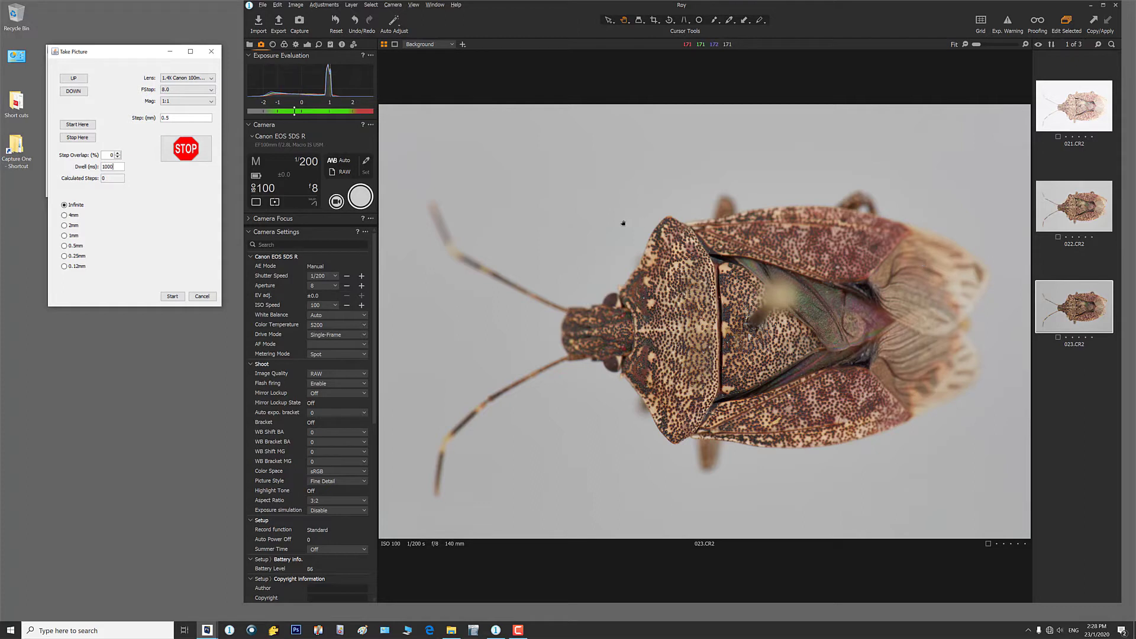
click(1057, 326)
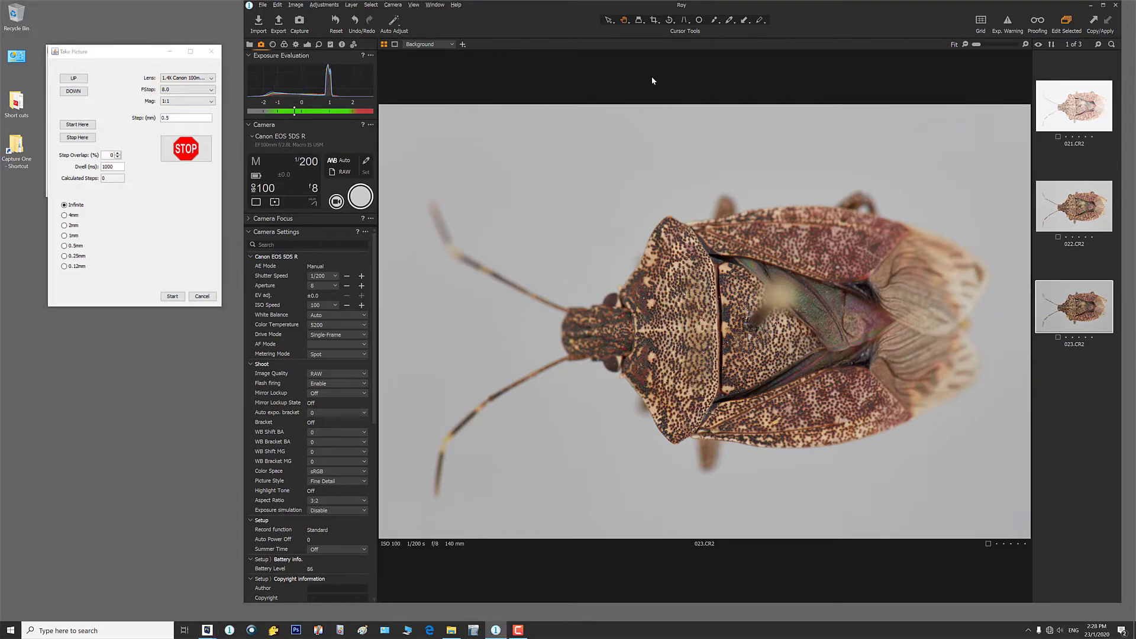
click(729, 20)
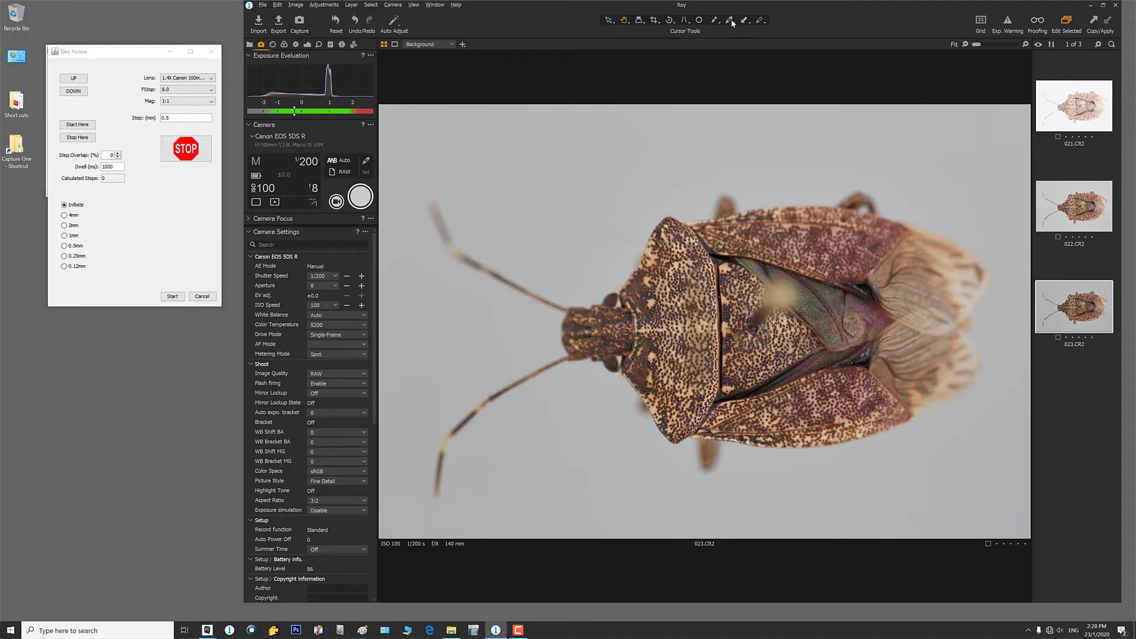
click(729, 146)
- Delete all three test shots and reopen live view of the bug
key(Delete)
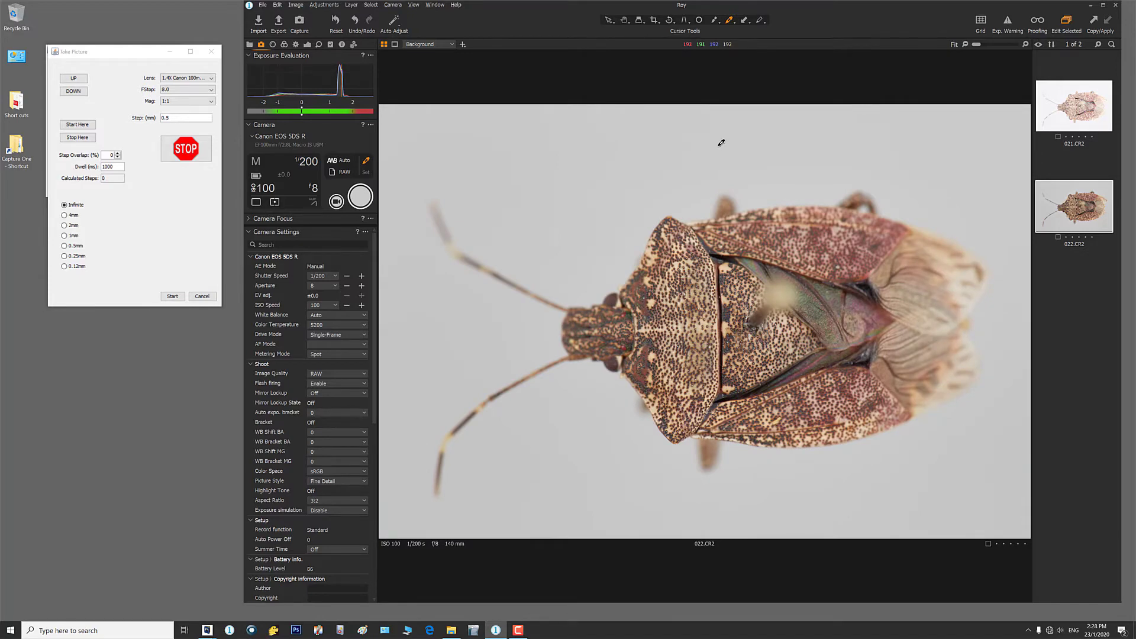
key(Left)
key(Delete)
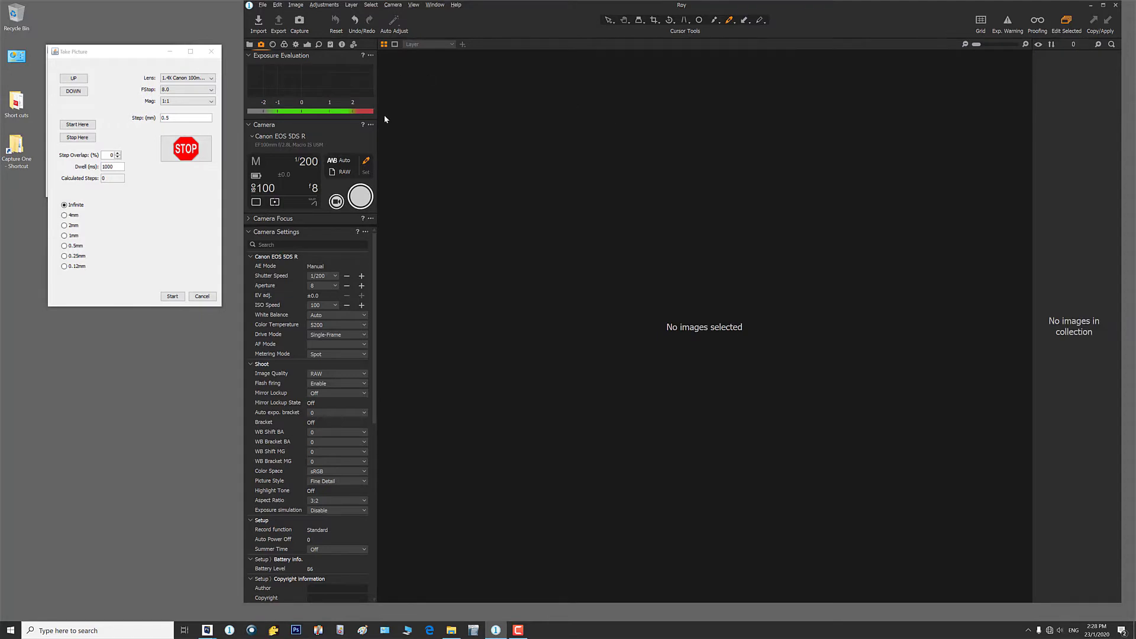
click(337, 201)
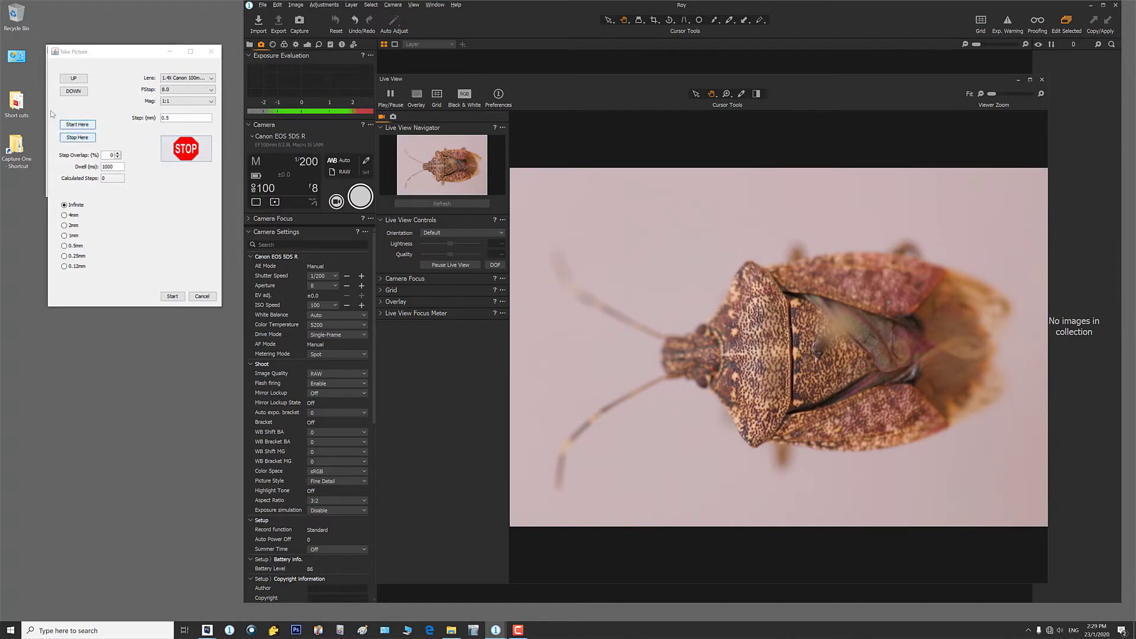
- Step the focus rail down five times, then back up one step
click(74, 92)
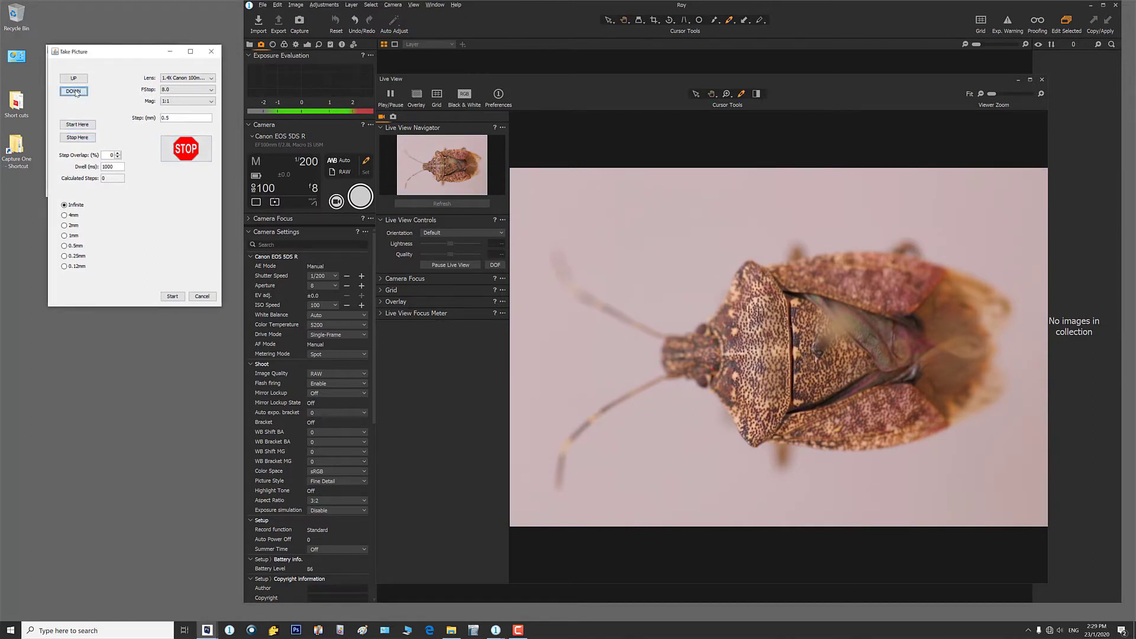
click(75, 92)
click(75, 92)
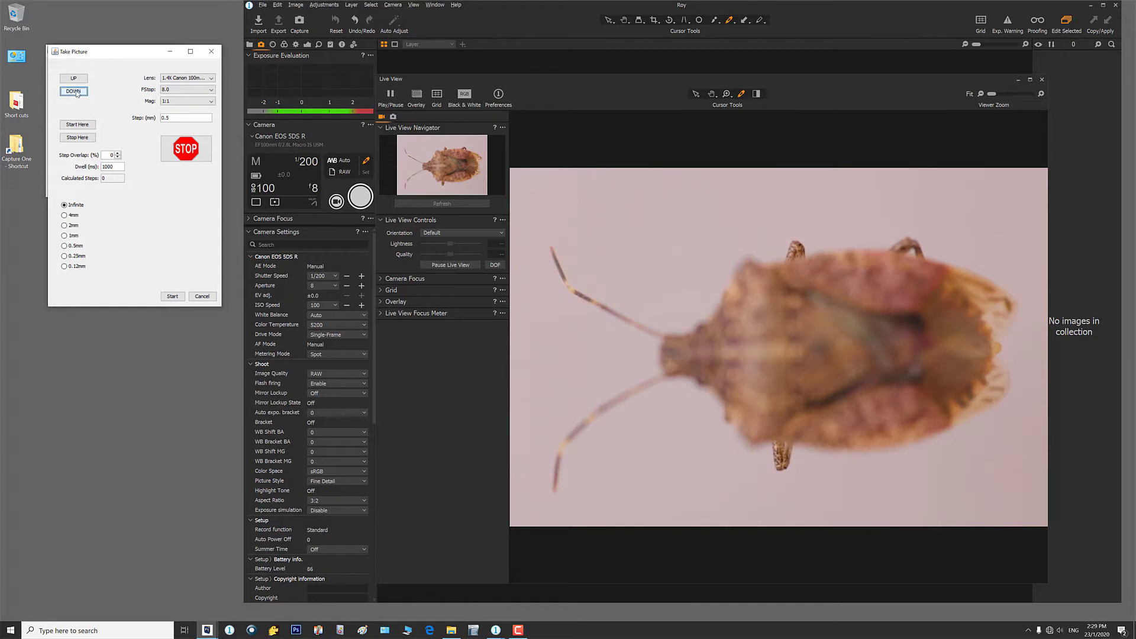
click(75, 92)
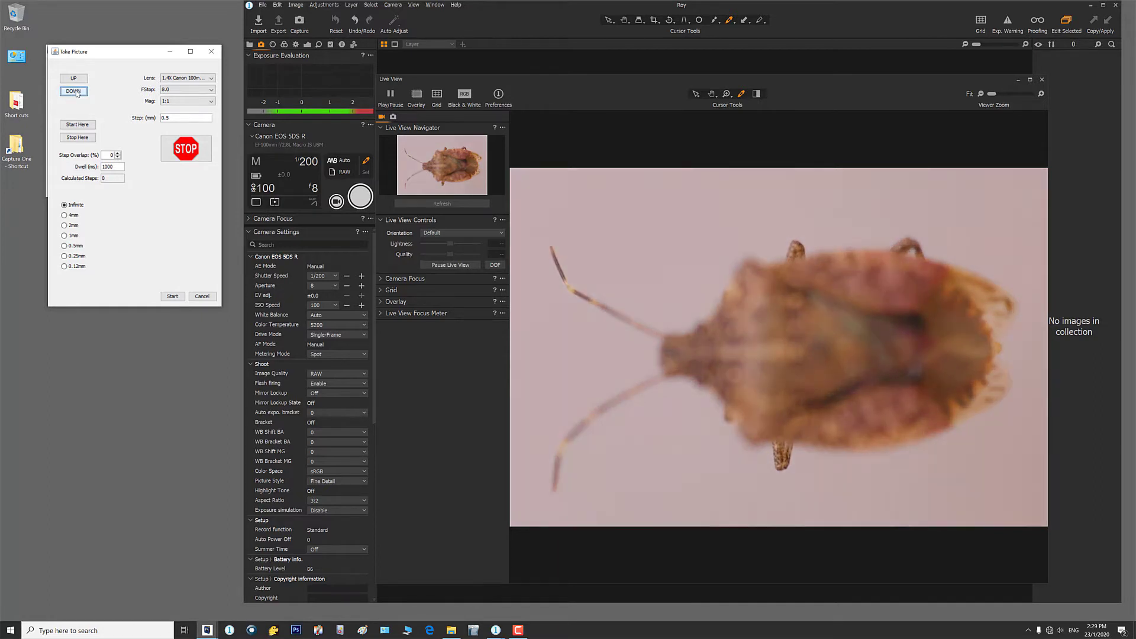
click(76, 92)
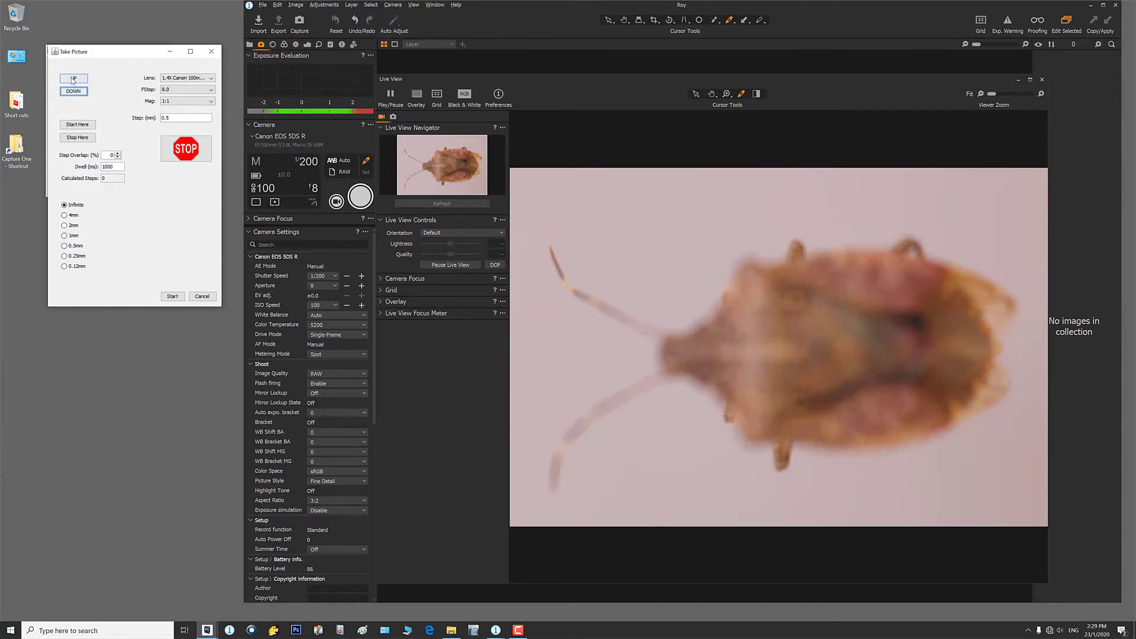
click(72, 79)
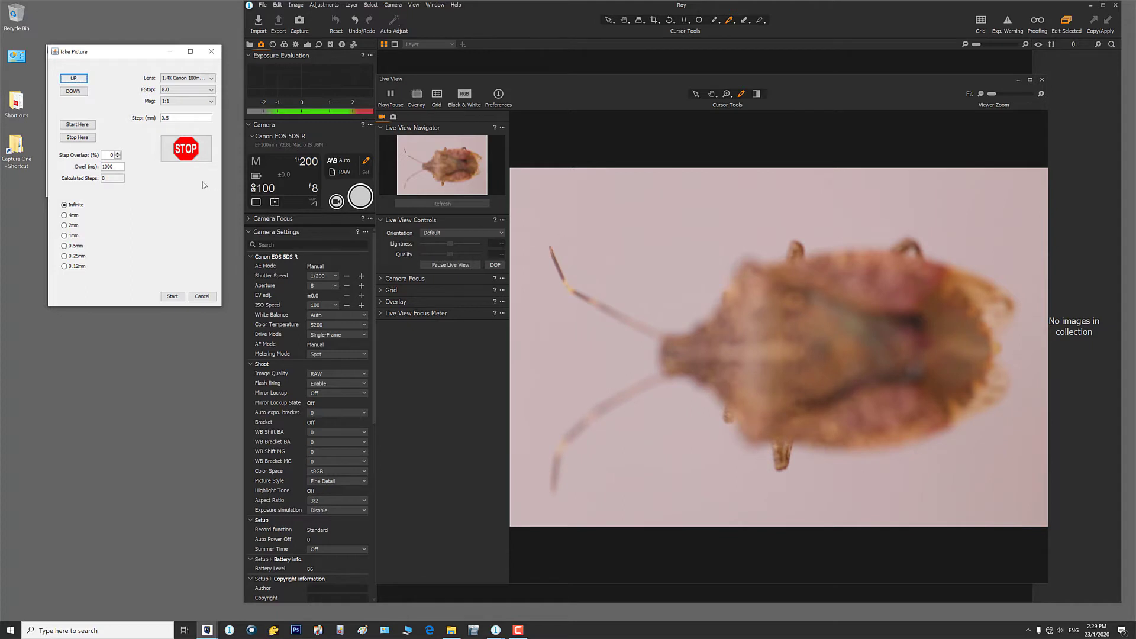
- Magnify on the antenna tip, fine-tune focus, mark it as Stop Here, and fit the bug
click(713, 94)
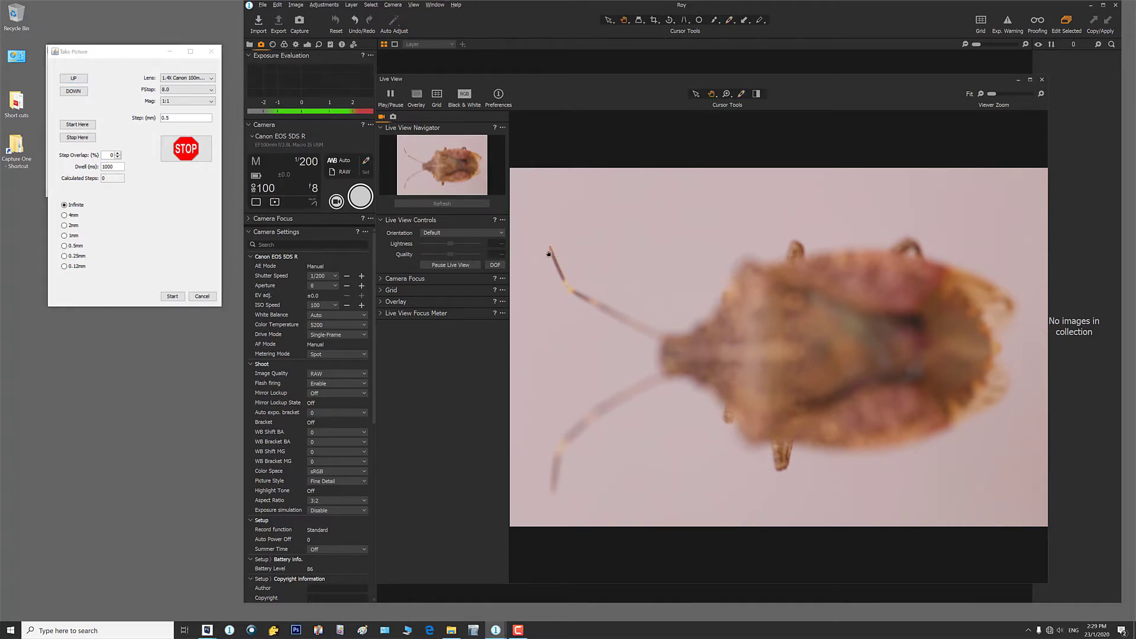
click(549, 253)
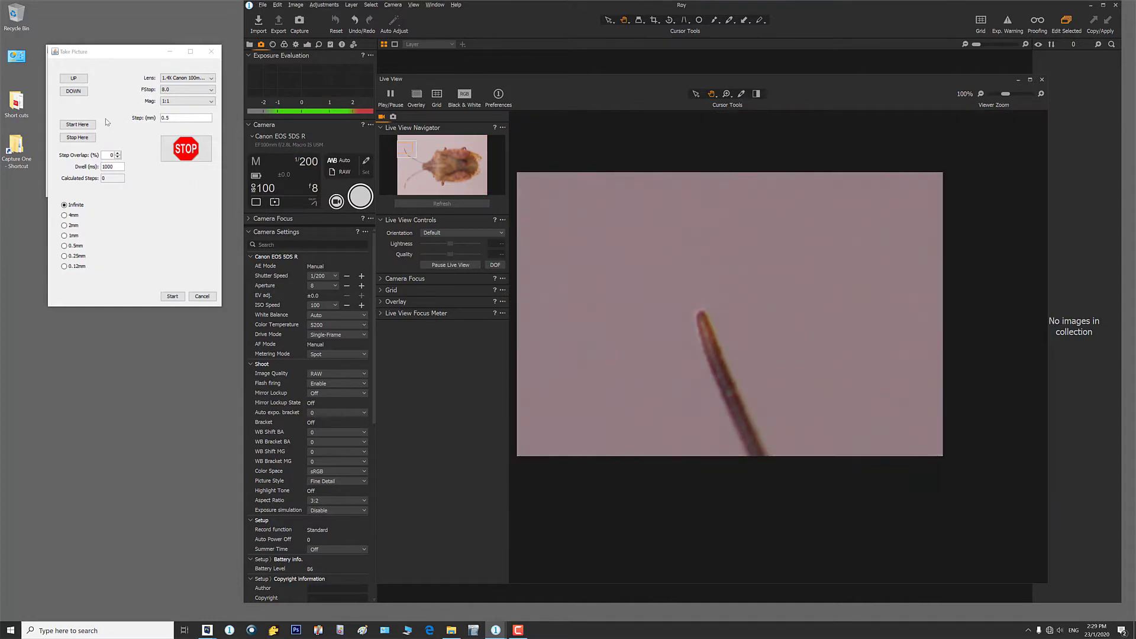
click(74, 91)
click(76, 79)
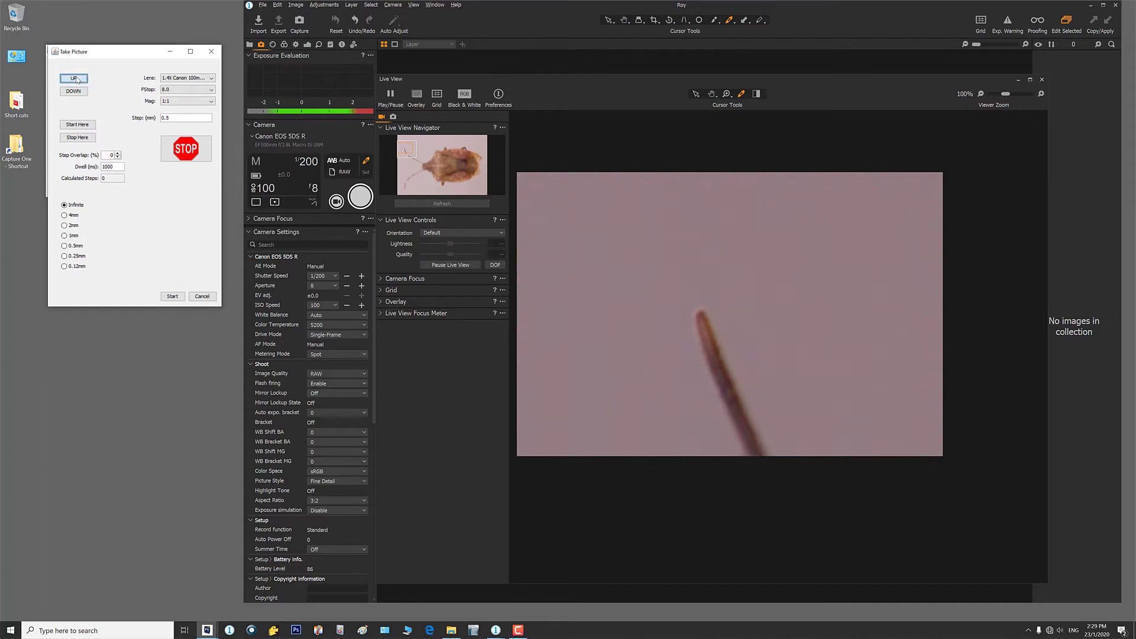
click(76, 80)
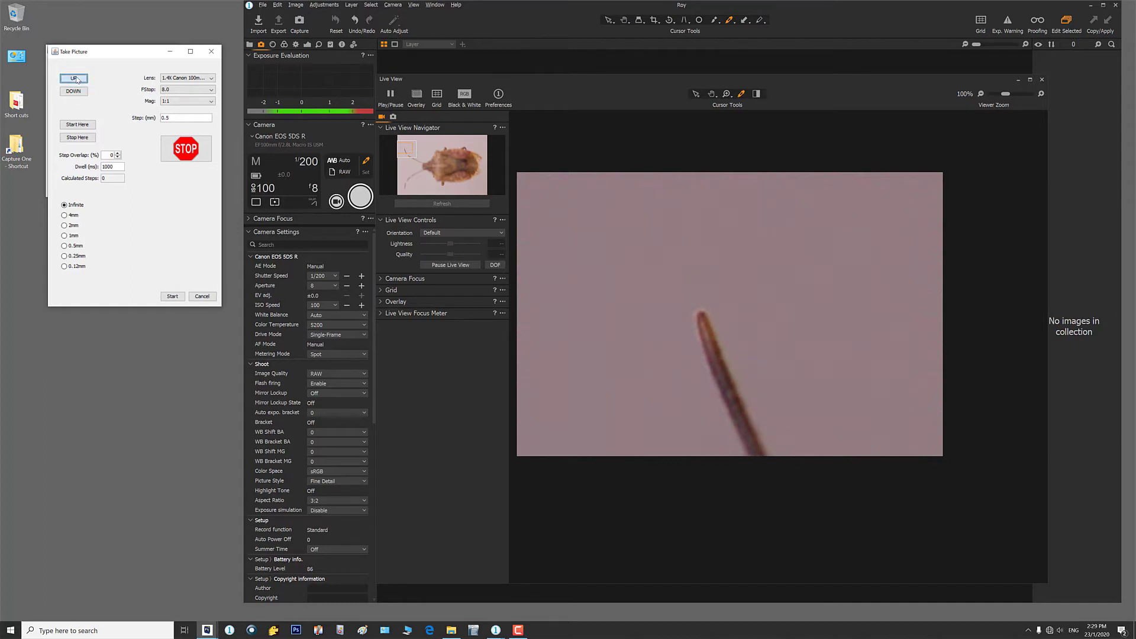
click(74, 138)
click(690, 268)
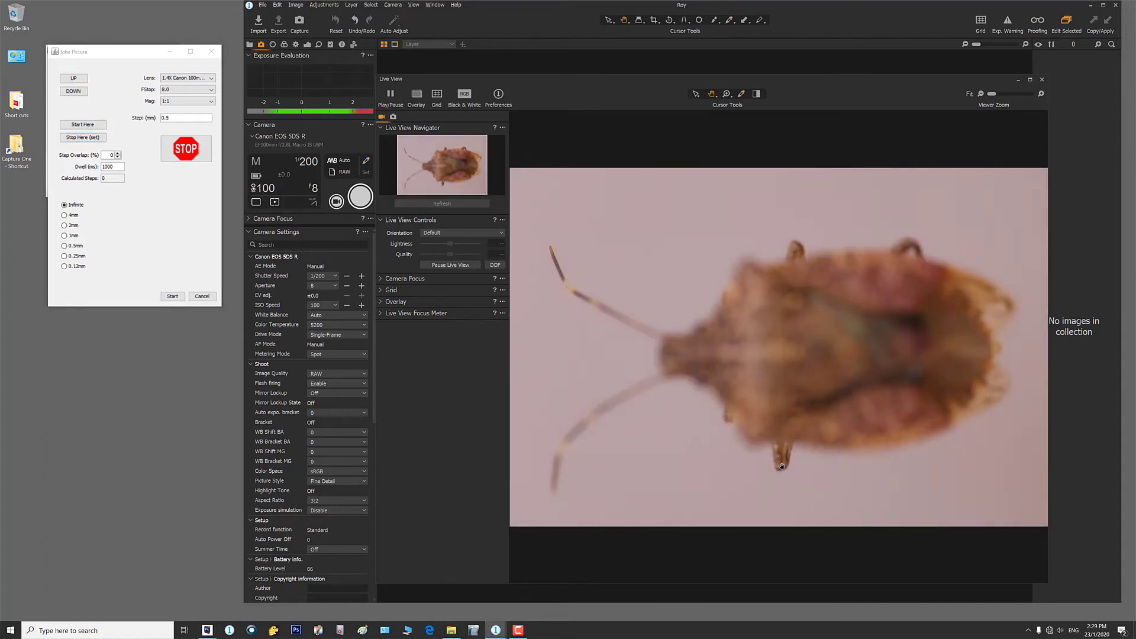
- At 100% live view, refocus the antenna tip, re-mark it as the stop point, and fit the bug
click(749, 435)
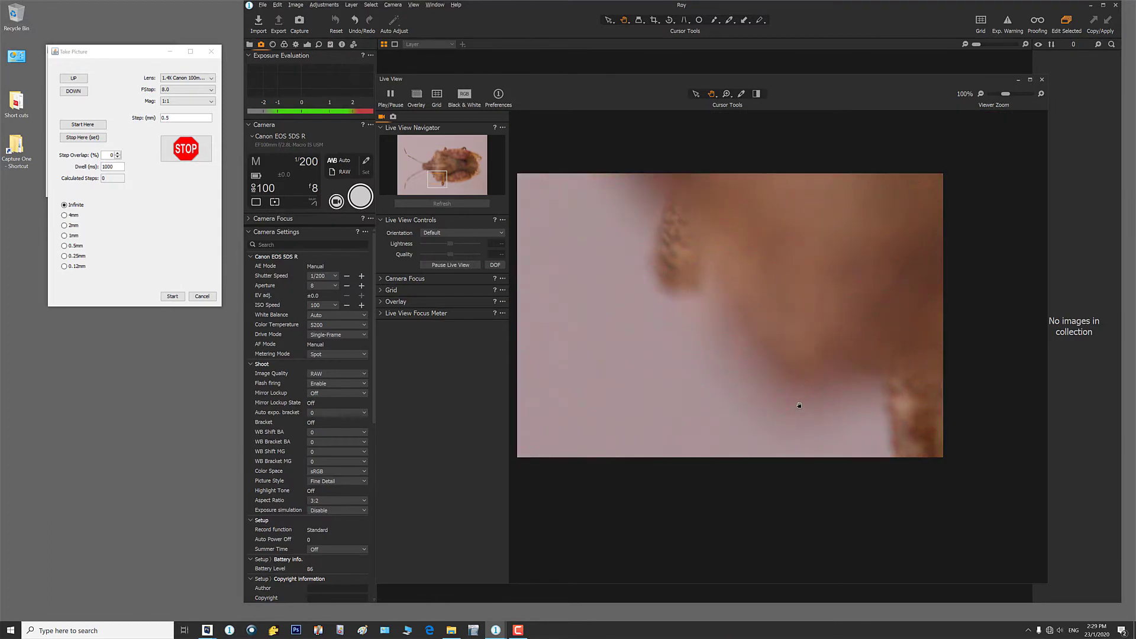
drag(800, 405, 724, 319)
click(81, 93)
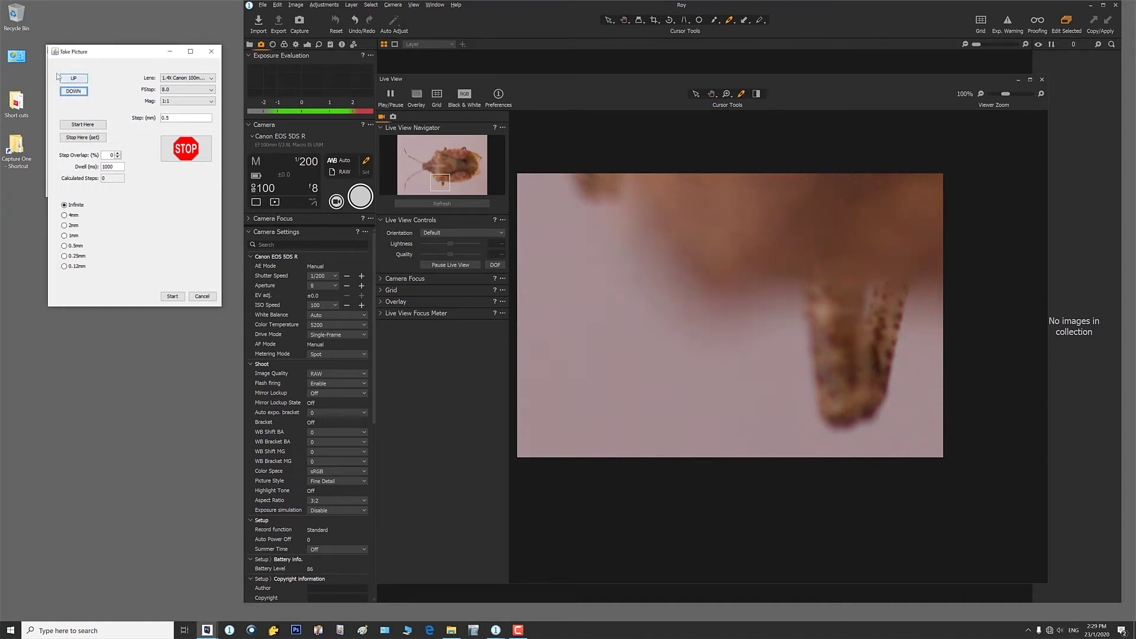
click(67, 78)
click(407, 150)
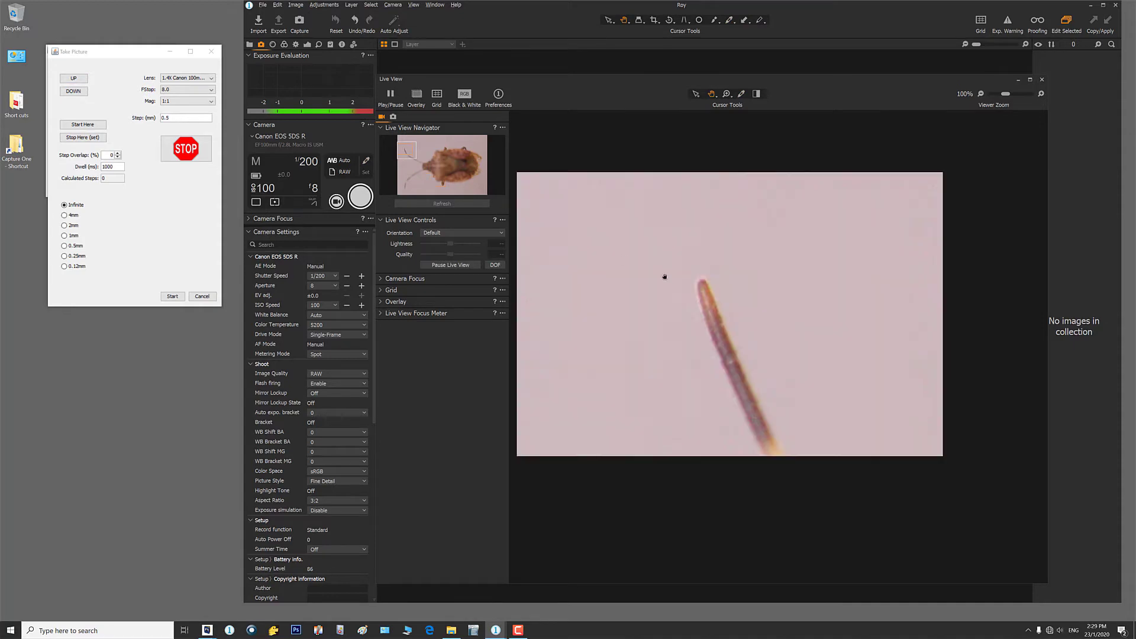
click(81, 140)
click(651, 327)
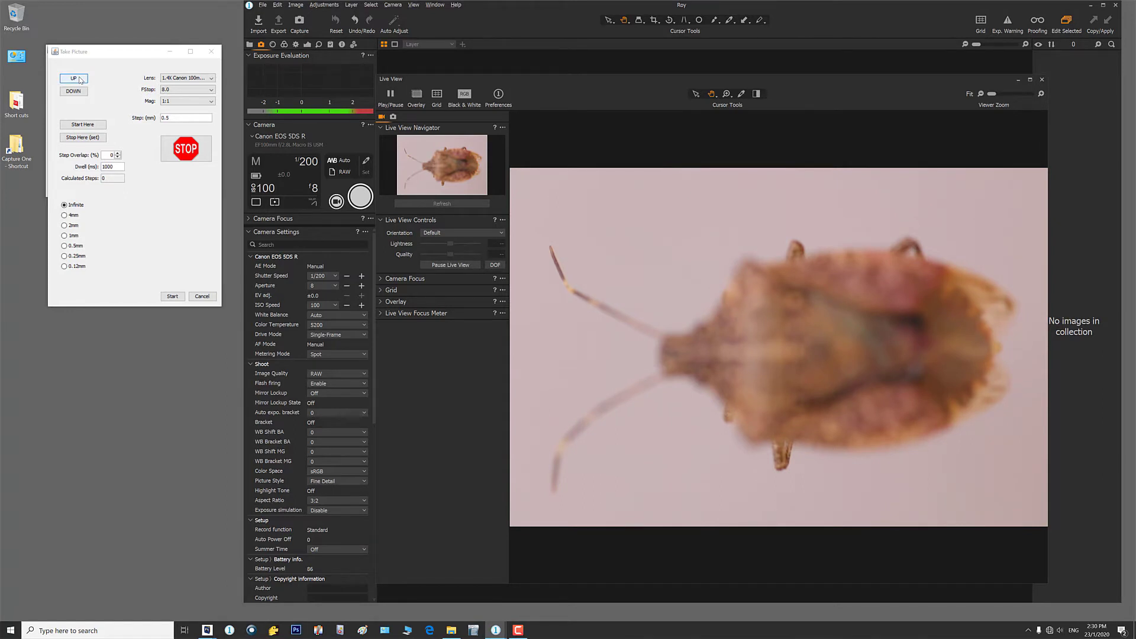
- Zoom to 100% on the bug's back and step focus down until the pitted surface is sharp
click(81, 79)
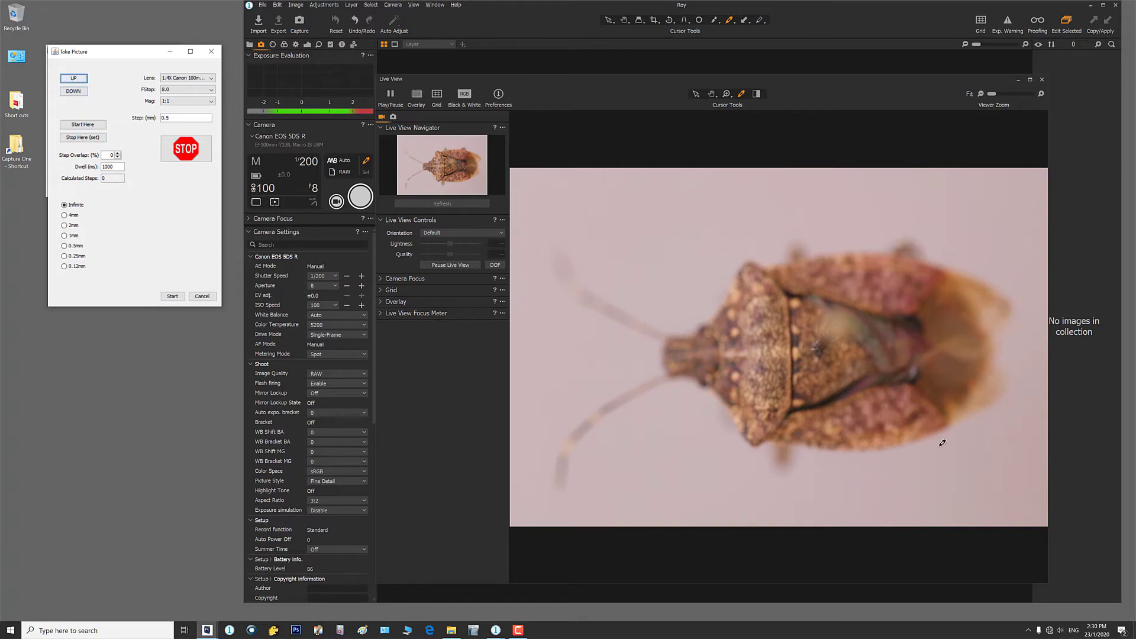
click(811, 358)
click(812, 358)
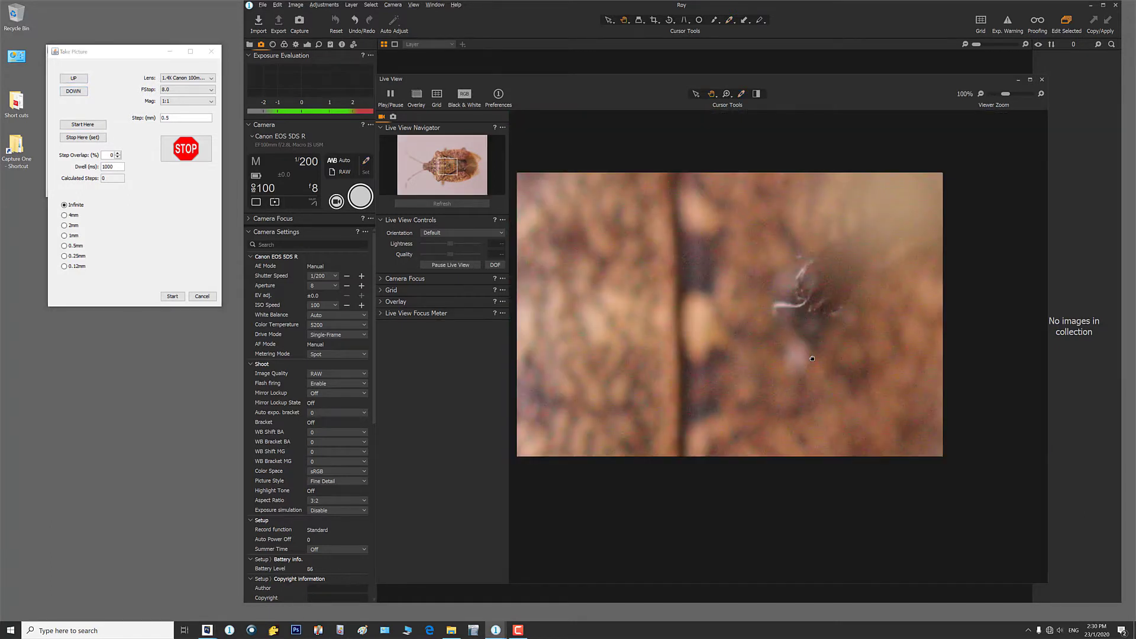
click(75, 93)
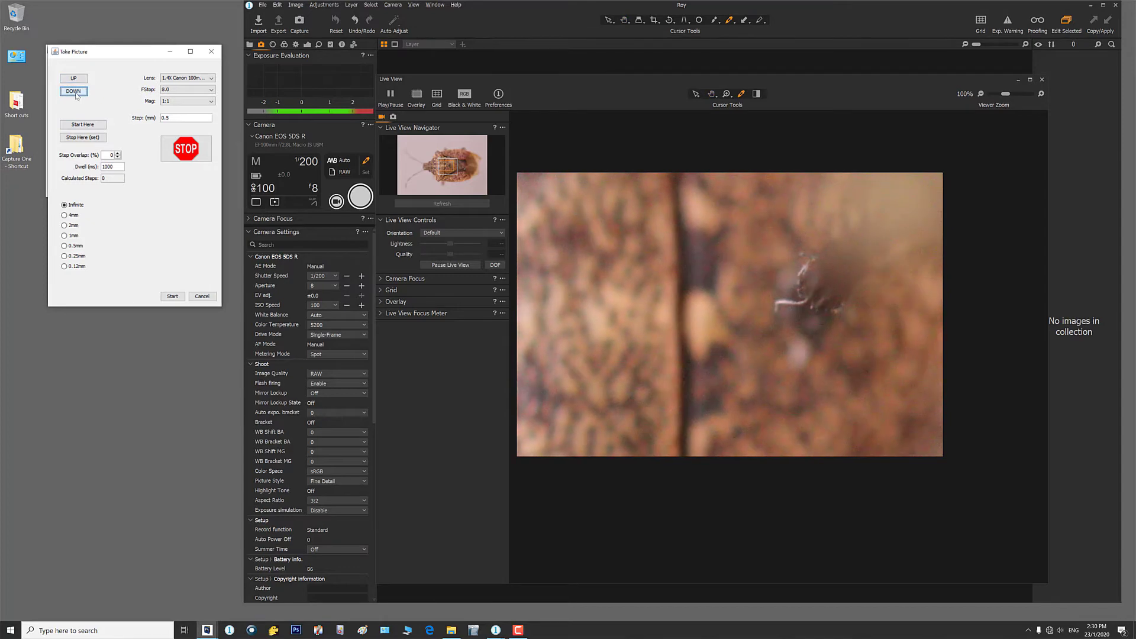
click(76, 93)
click(76, 93)
click(75, 92)
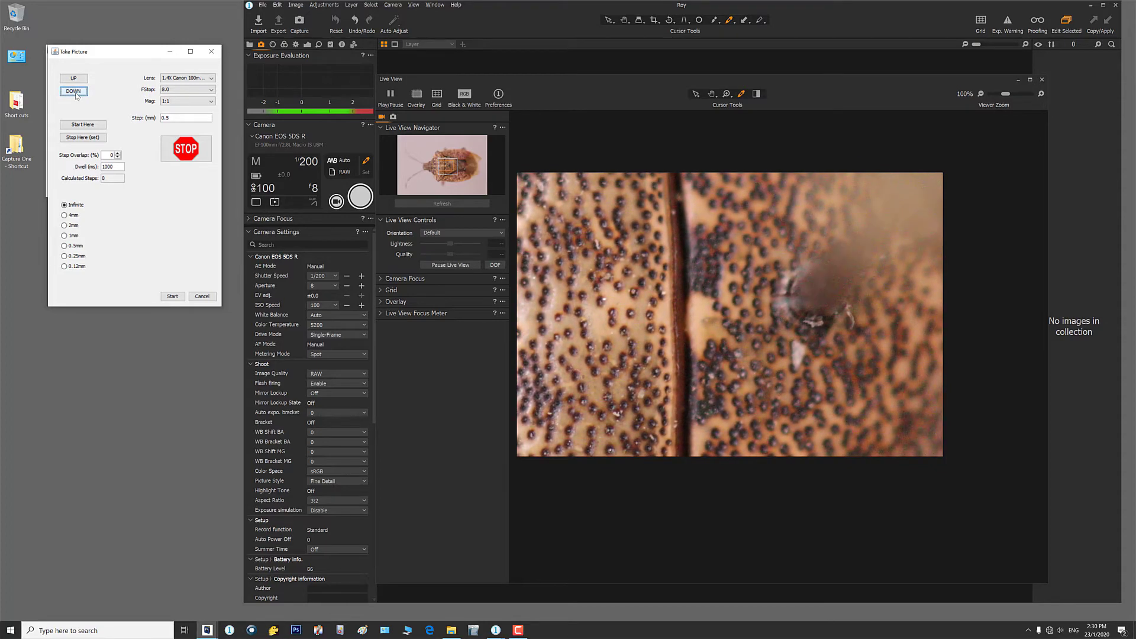
- Mark the current back-surface focus as Start Here, yielding 12 steps, and close live view
click(80, 125)
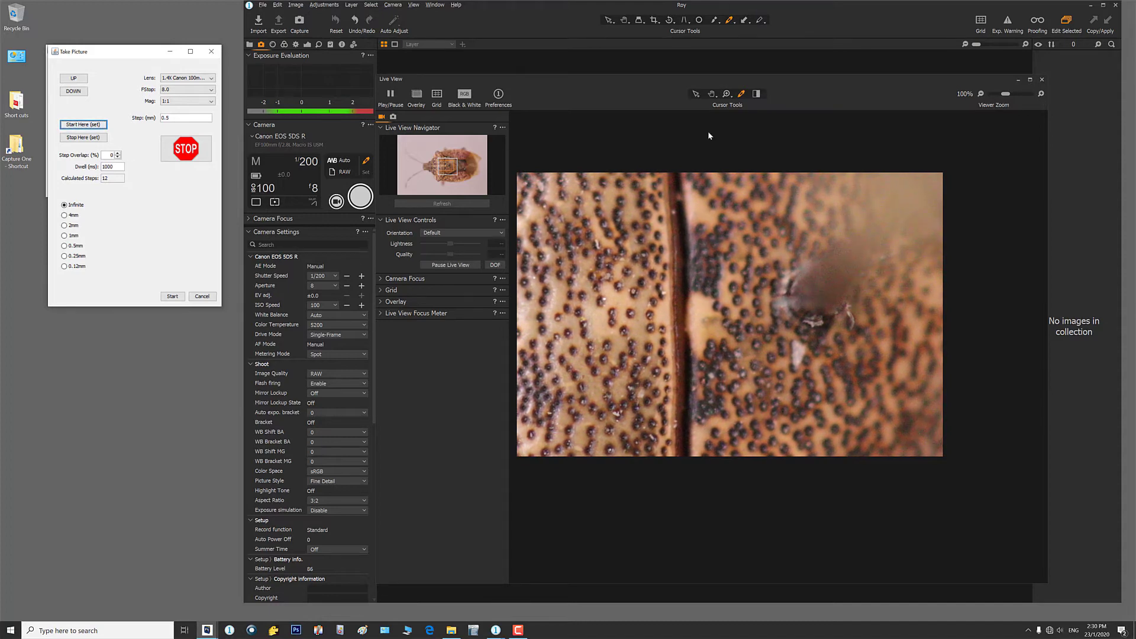
click(1041, 80)
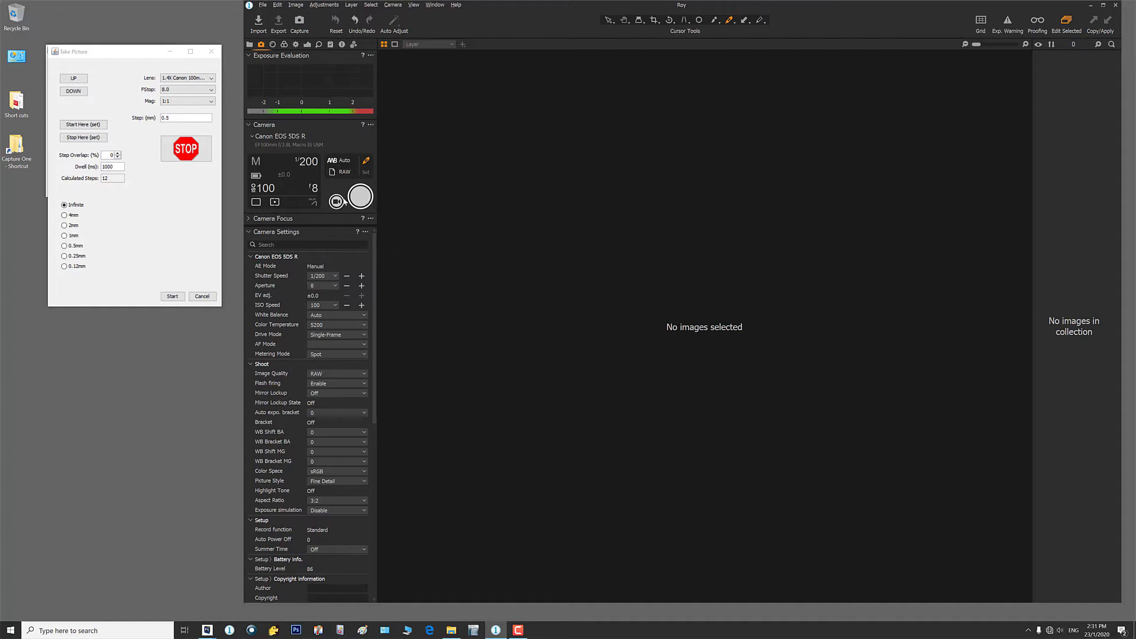
- Run the automated 12-step capture, filling the collection with 13 frames up to 036.CR2
click(173, 297)
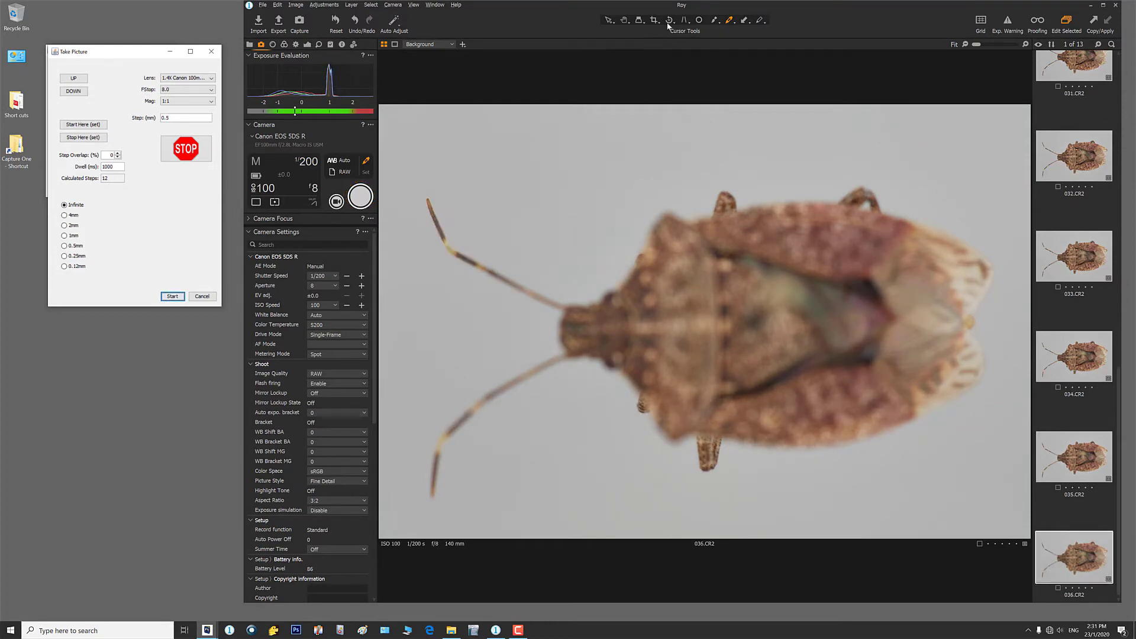
- Compare the antenna at 100% between frames 035.CR2 and 036.CR2, then fit the view
click(625, 22)
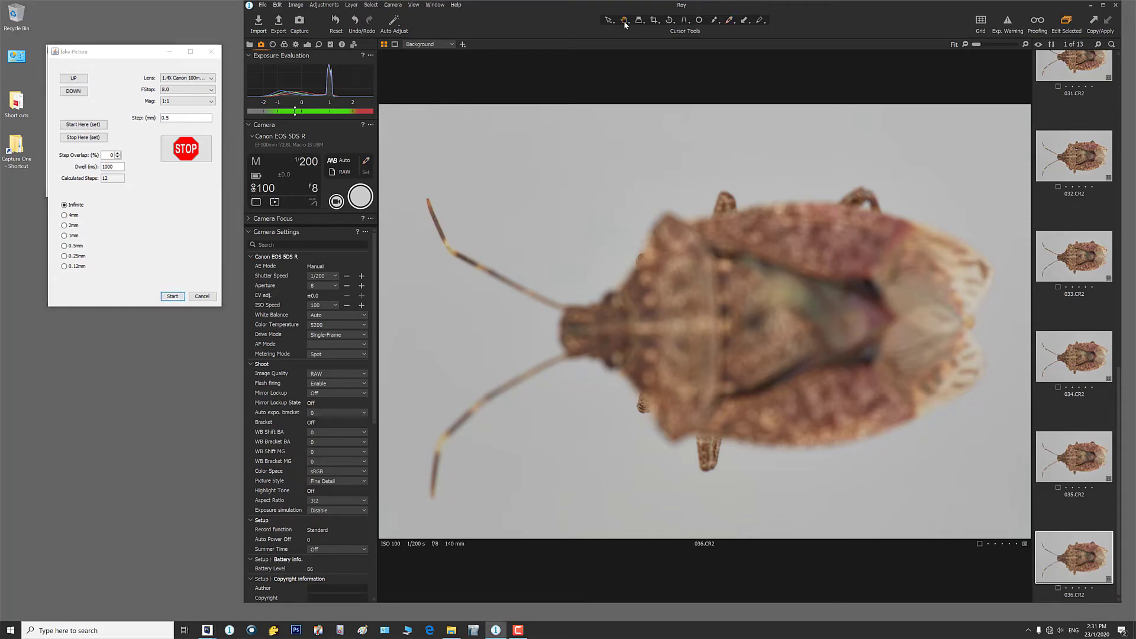
click(433, 210)
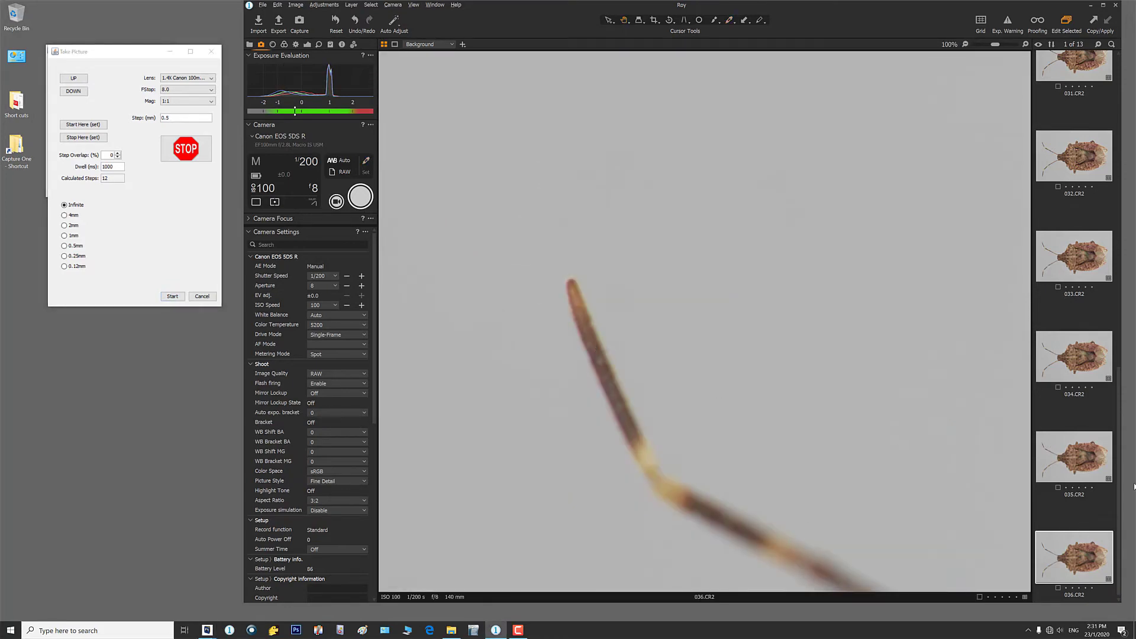
click(1078, 469)
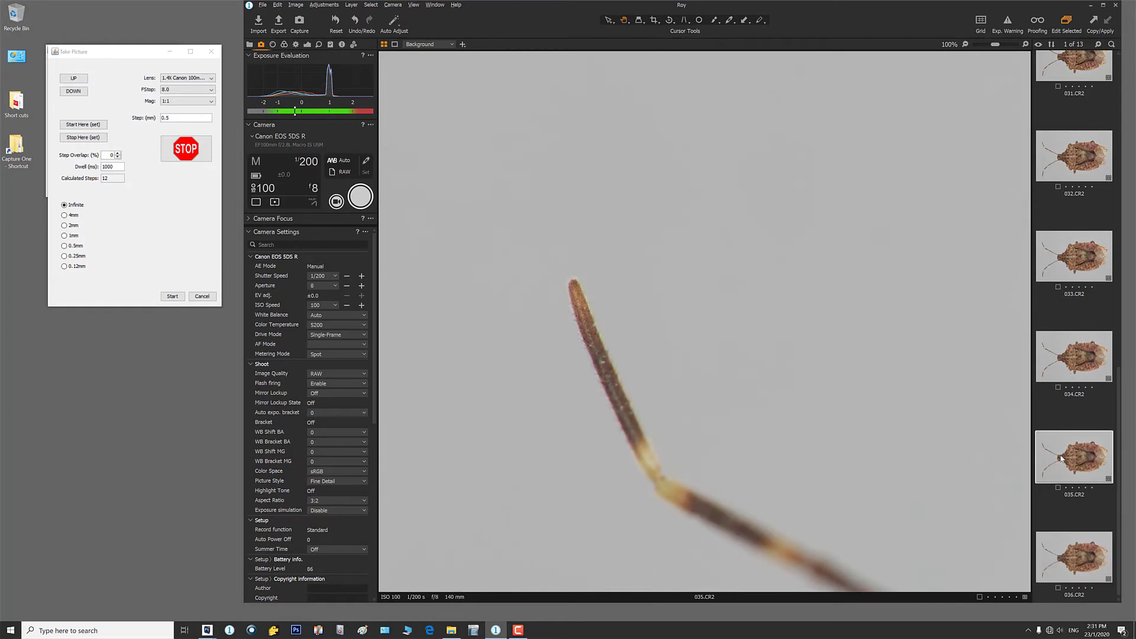
click(1081, 567)
click(792, 441)
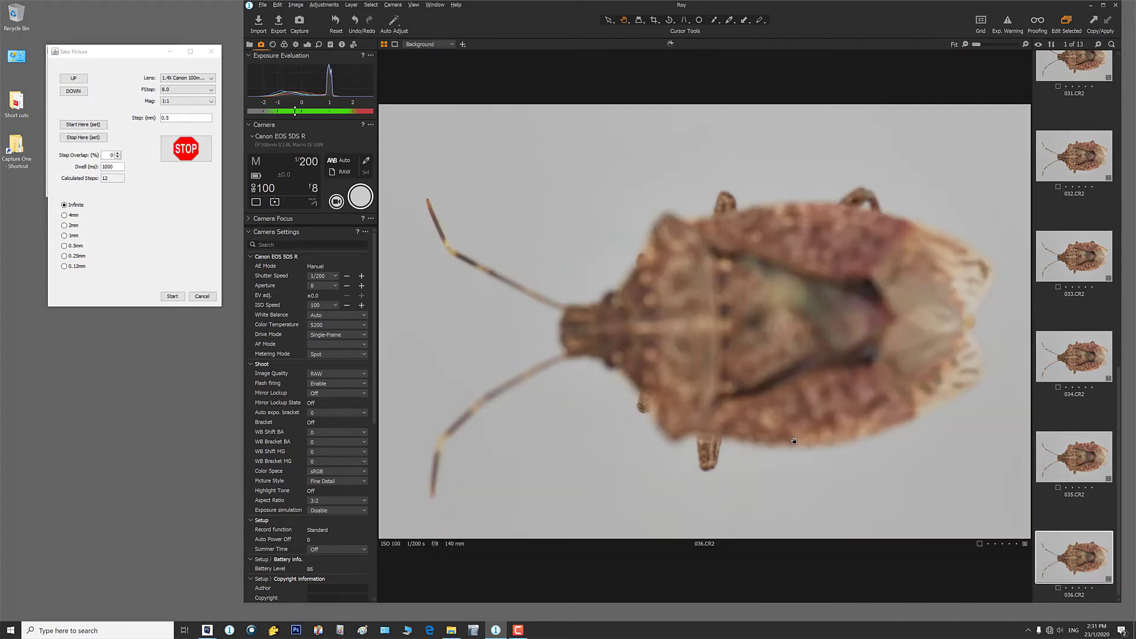
- Compare the leg at 100% in 035.CR2 and 036.CR2, then fit and display frame 027.CR2
click(643, 410)
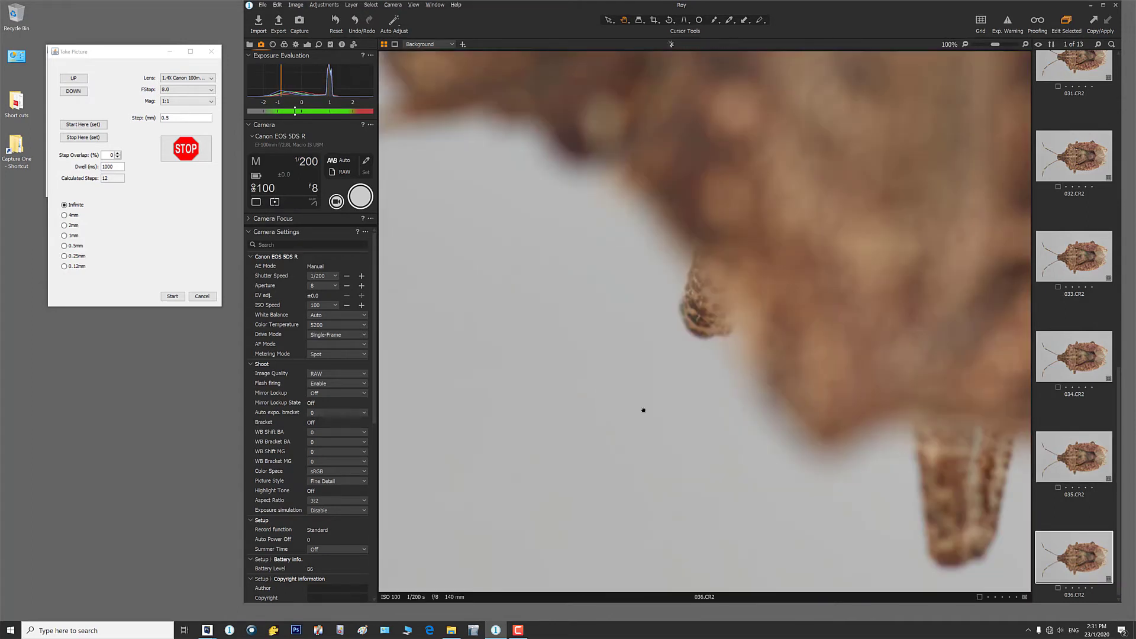
click(1070, 471)
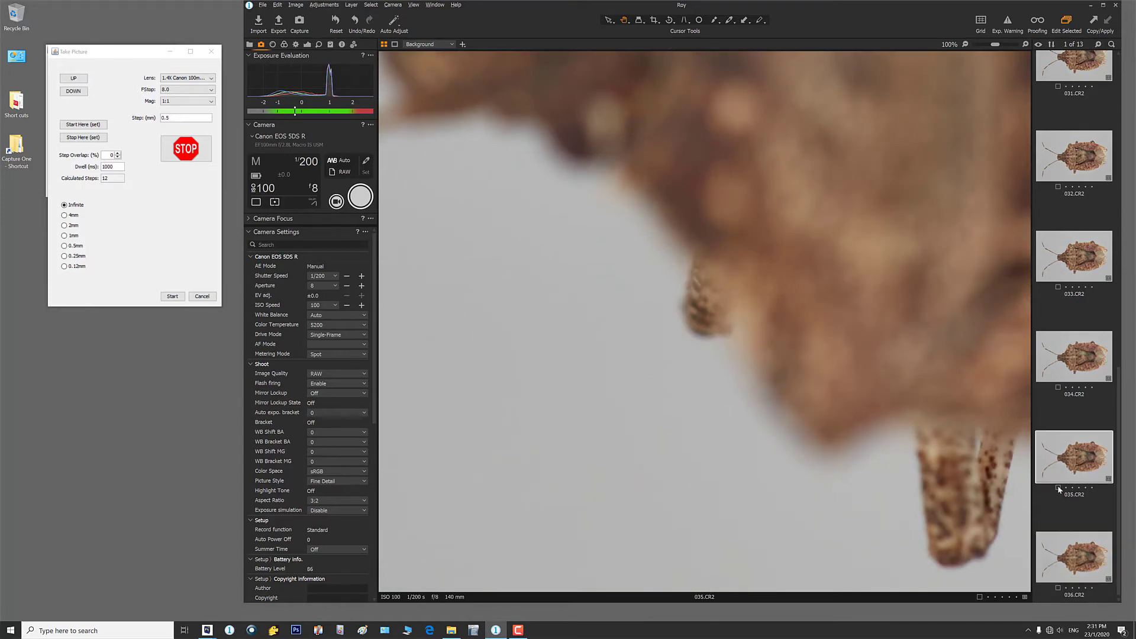
click(1070, 570)
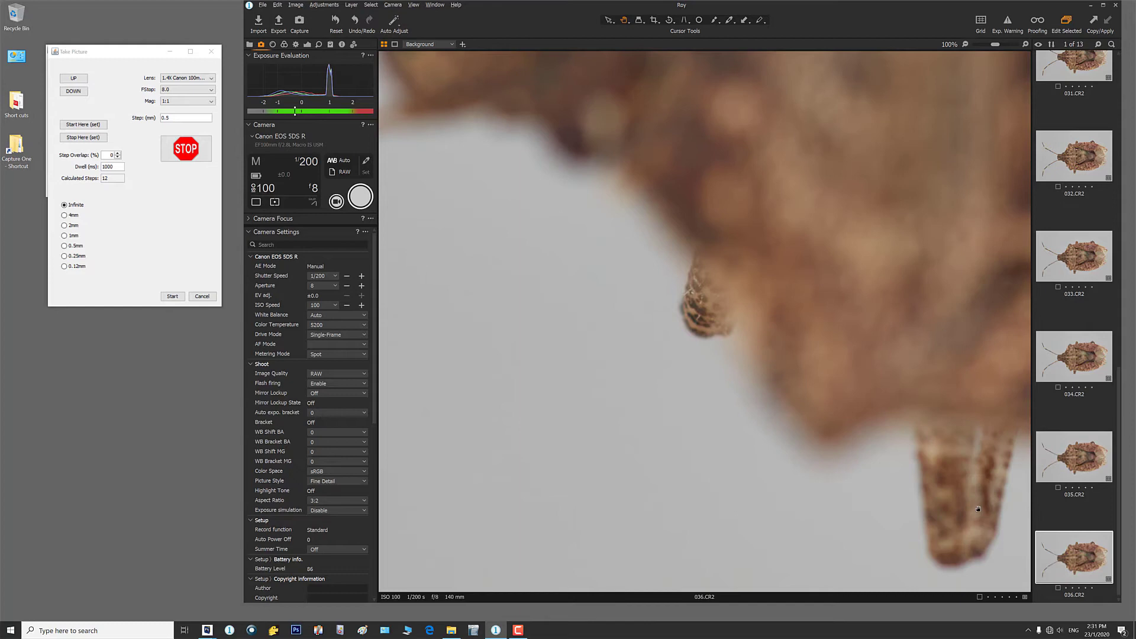
double_click(703, 321)
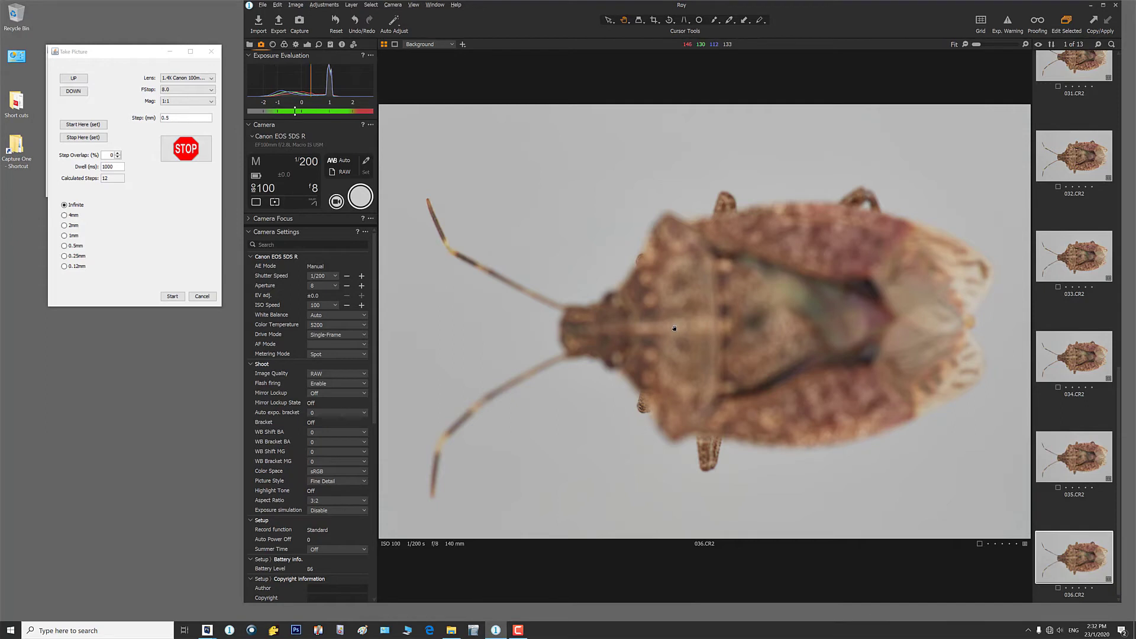
scroll(1069, 438, up, 3)
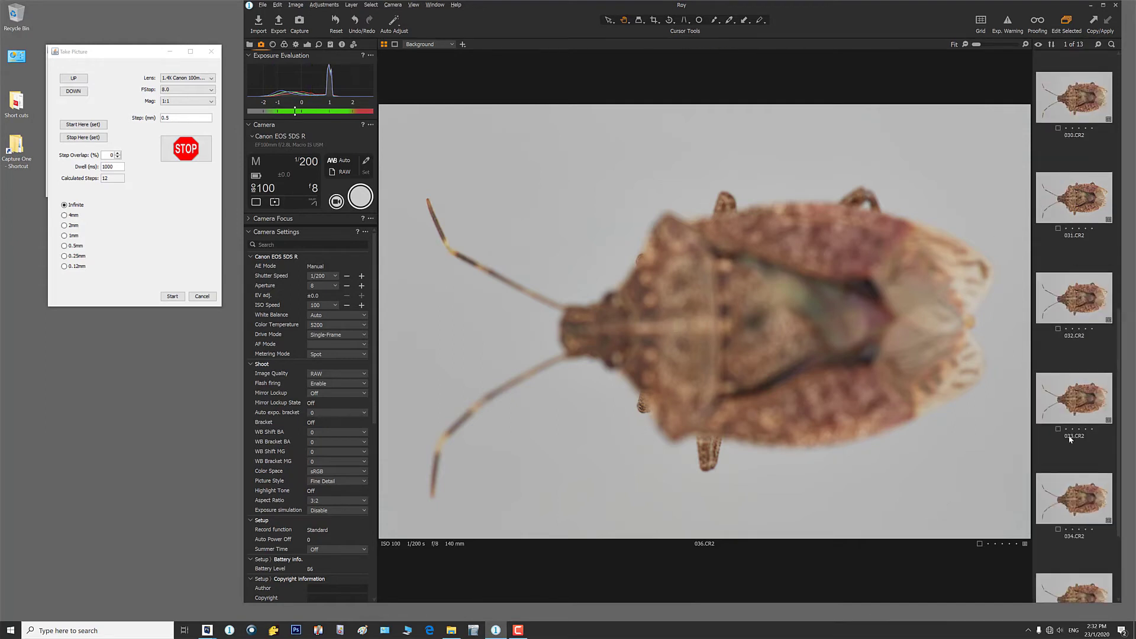
scroll(1069, 435, up, 4)
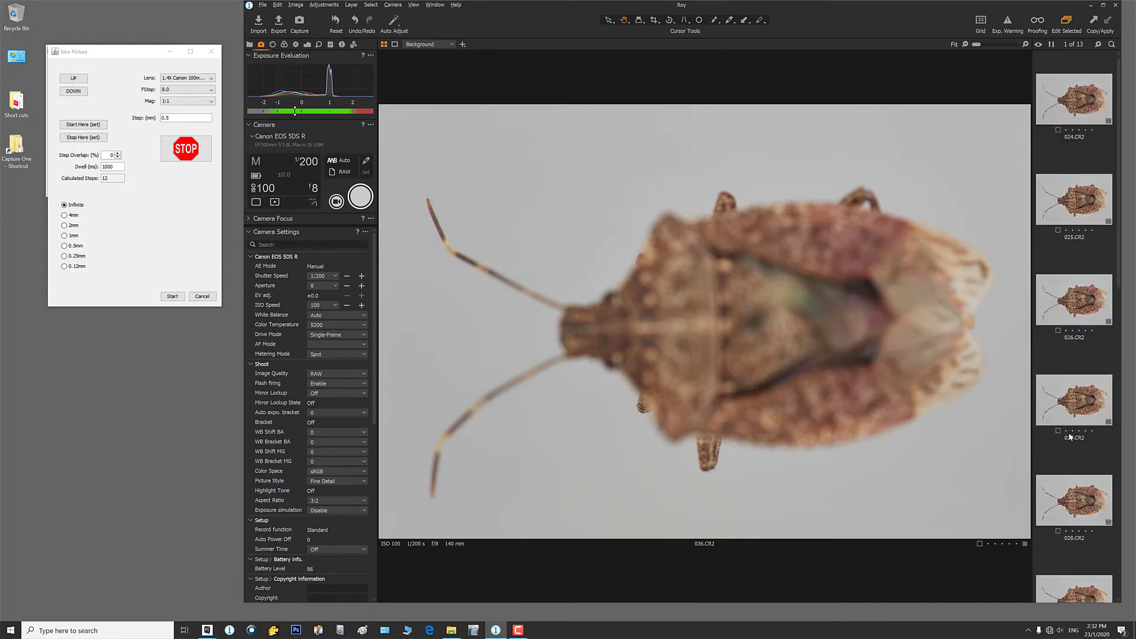
click(1073, 389)
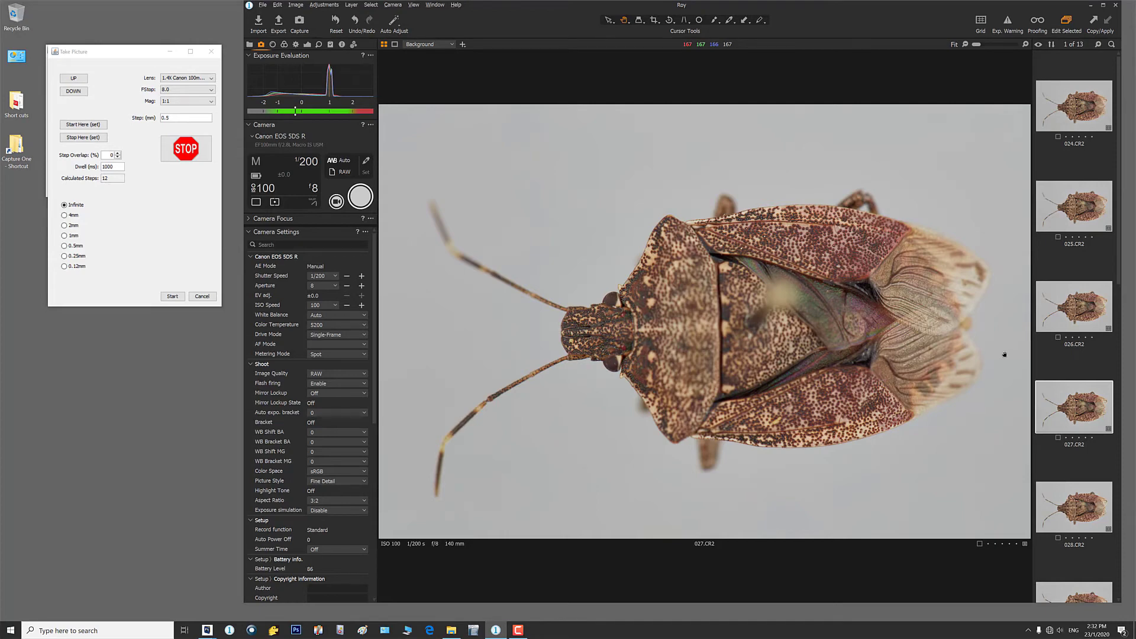
- Process all 13 shots as 8-bit TIFFs into subfolder 'Bug 1.4X', adding '_1.4X' to the job name
key(ctrl+a)
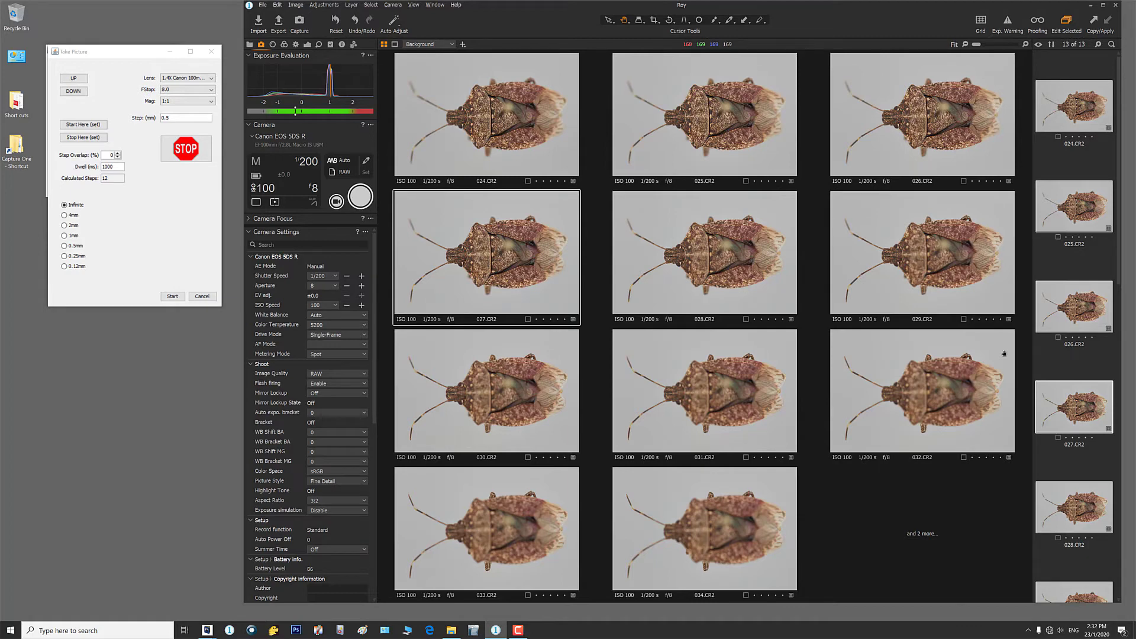
key(ctrl+5)
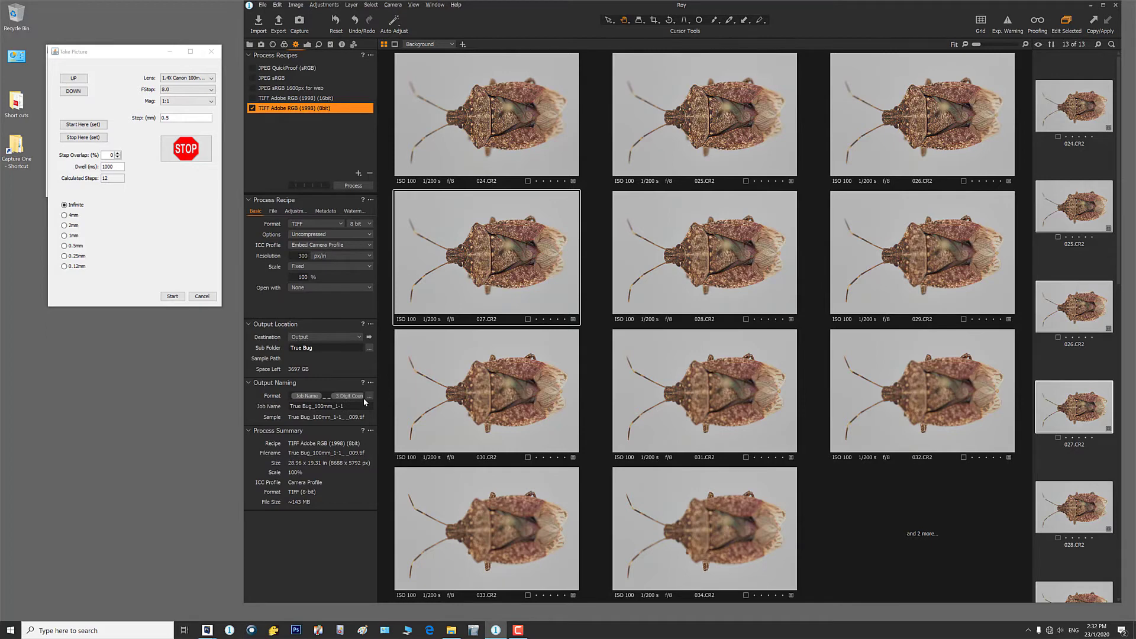
drag(316, 348, 286, 351)
text(B)
text(_)
text(1.4X_1)
click(354, 185)
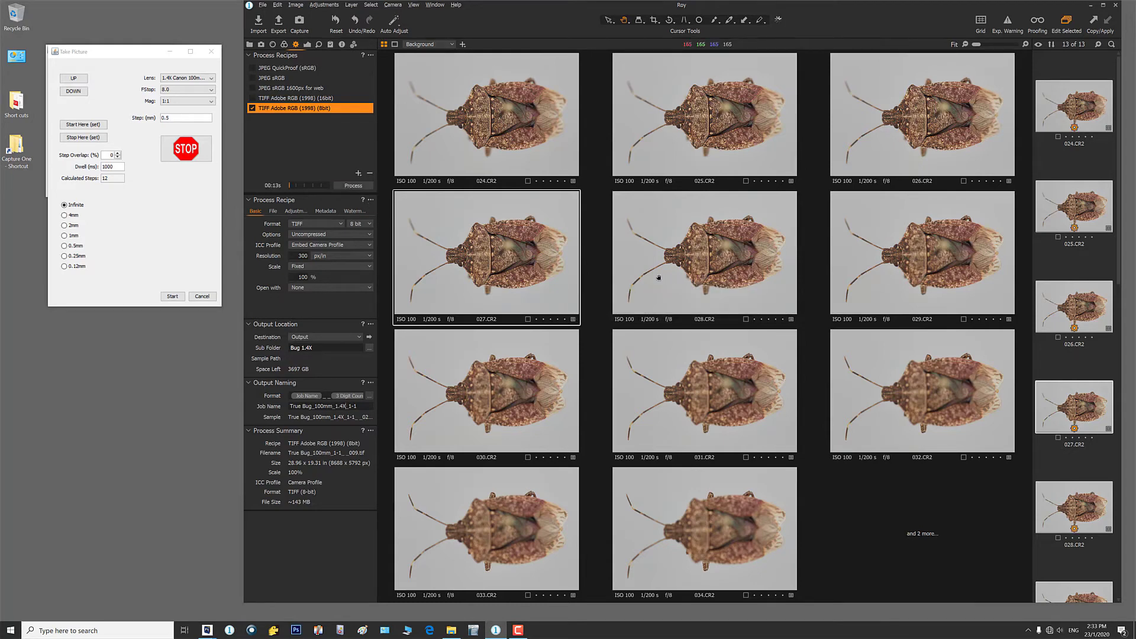
- Browse in Explorer to the session's Output > Bug 1.4X folder on drive D
click(1090, 5)
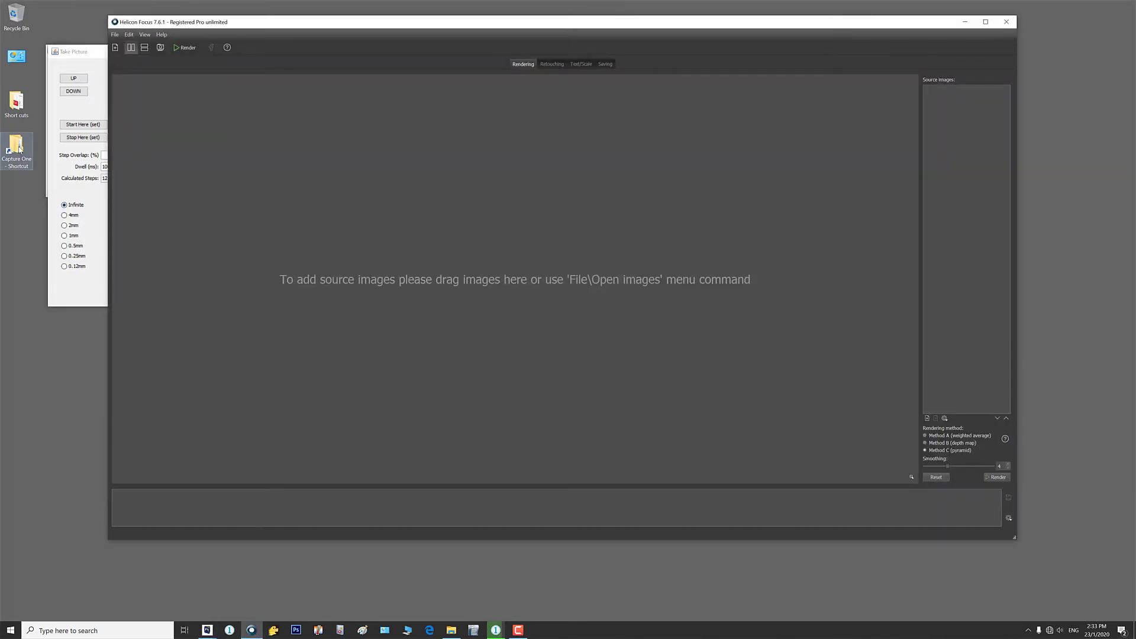
double_click(18, 149)
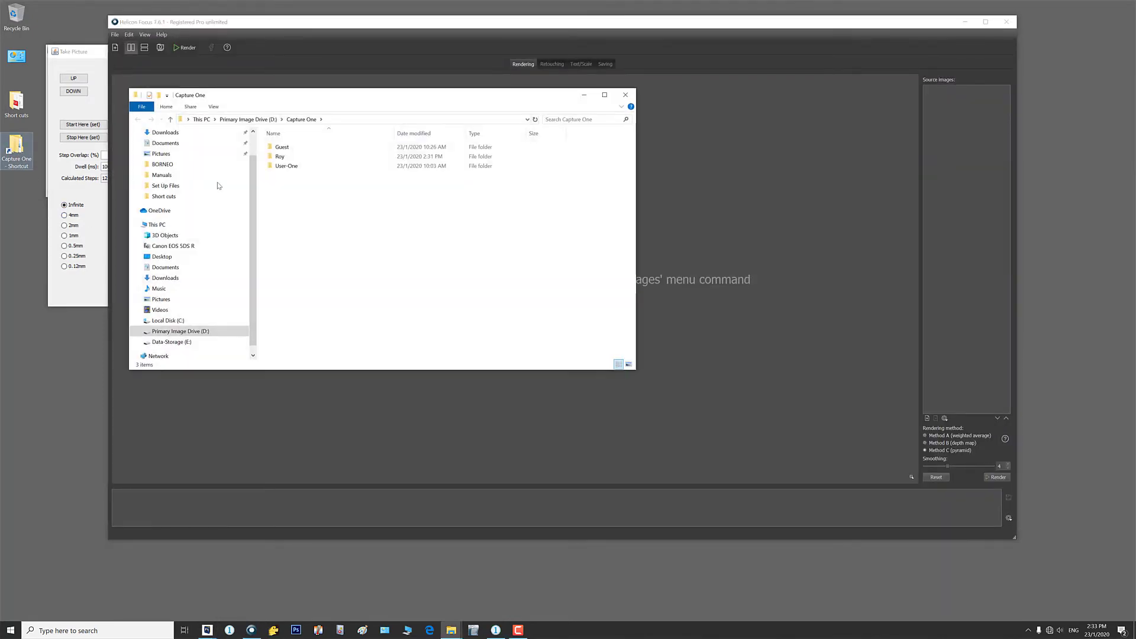
double_click(277, 156)
double_click(274, 158)
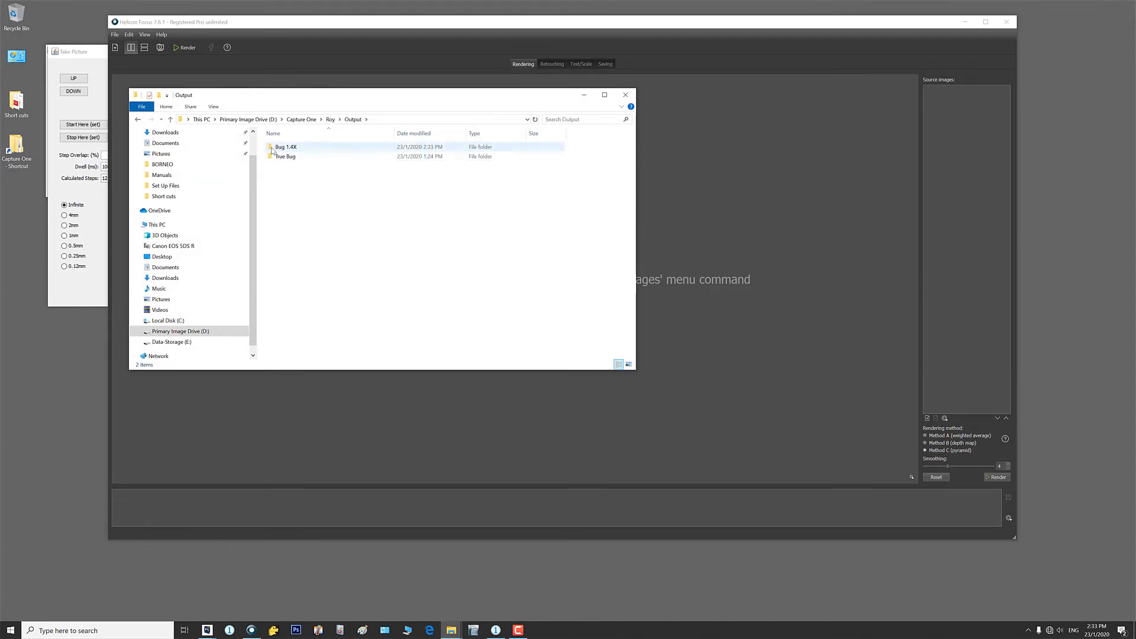
double_click(278, 148)
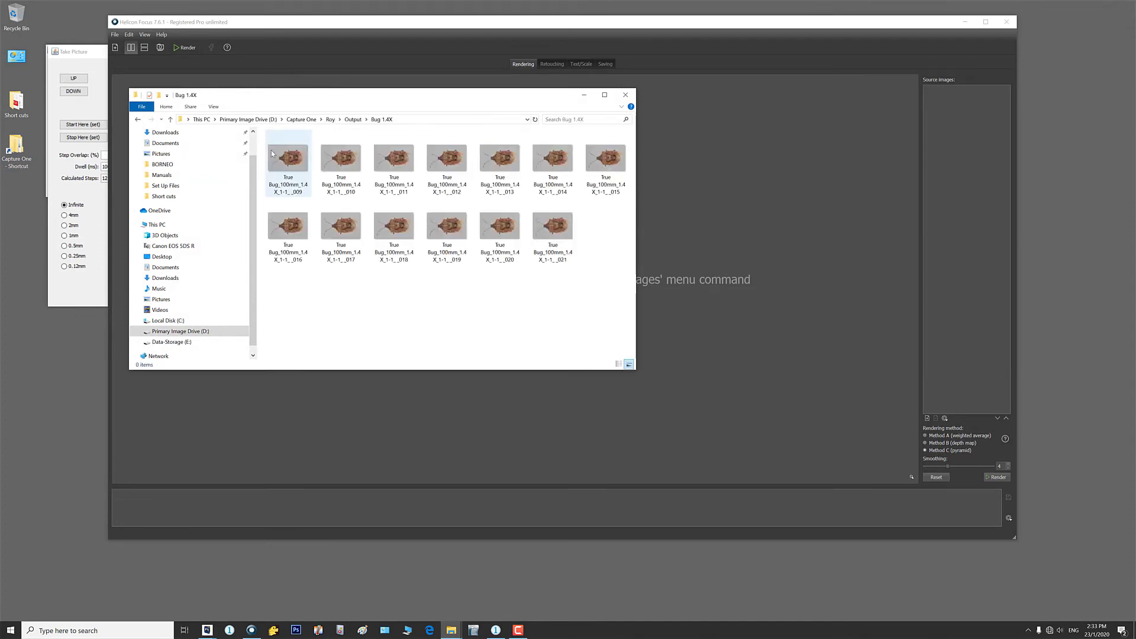
- Load all 13 Bug 1.4X shots as Helicon source images and render the focus stack
key(ctrl+a)
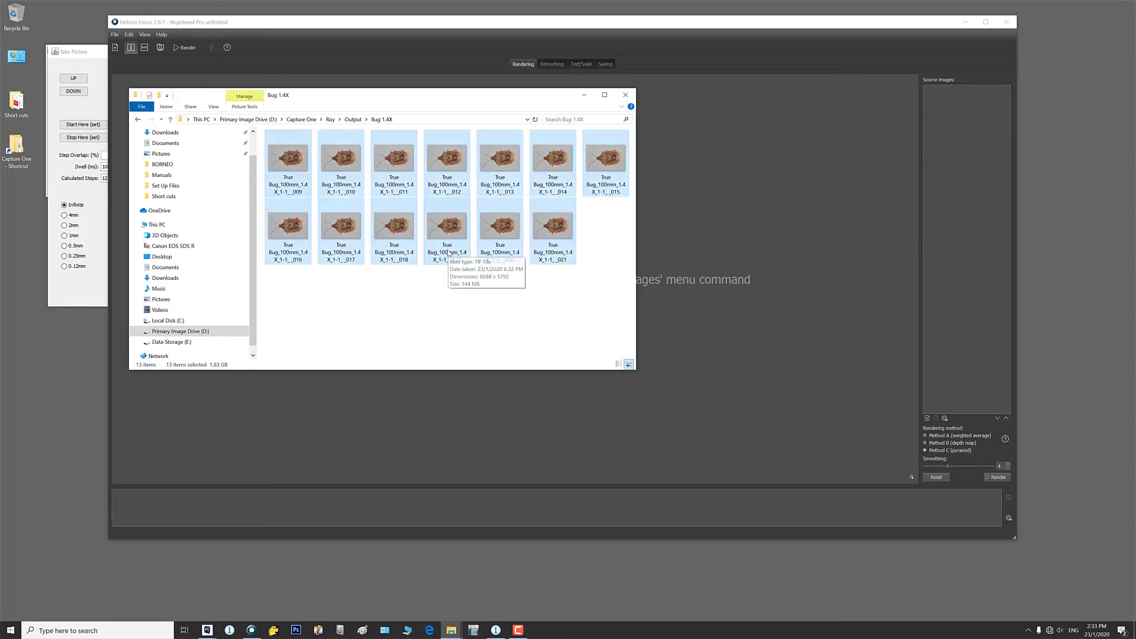
drag(791, 204, 962, 222)
click(626, 95)
click(996, 477)
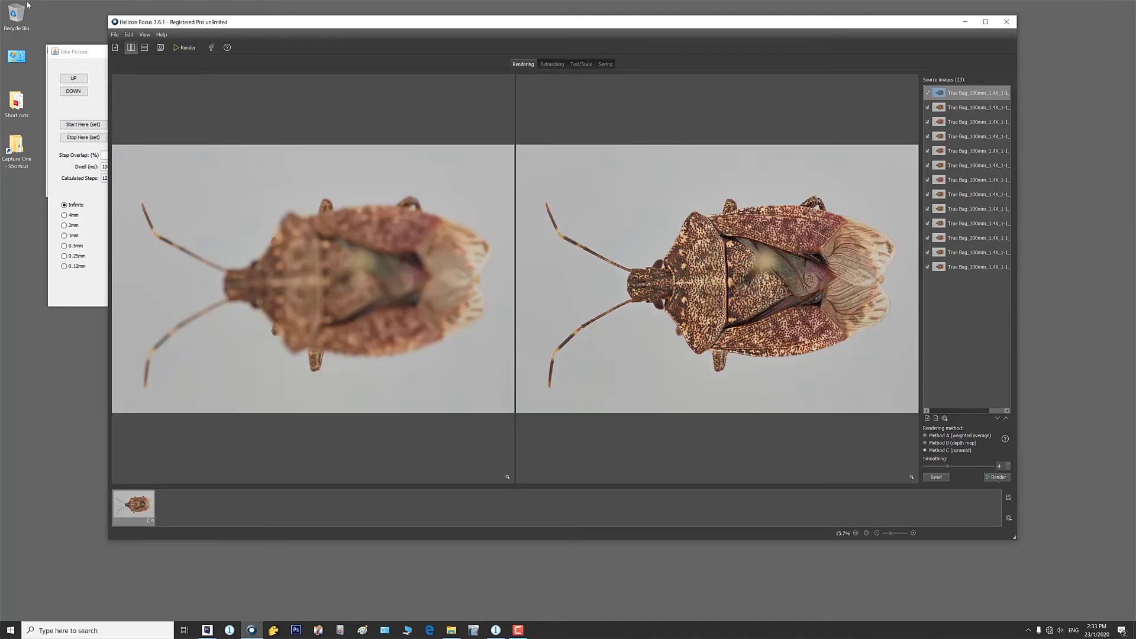
- Save the stack in Bug 1.4X as a TIFF, replacing the _009 suffix with Comp
click(114, 35)
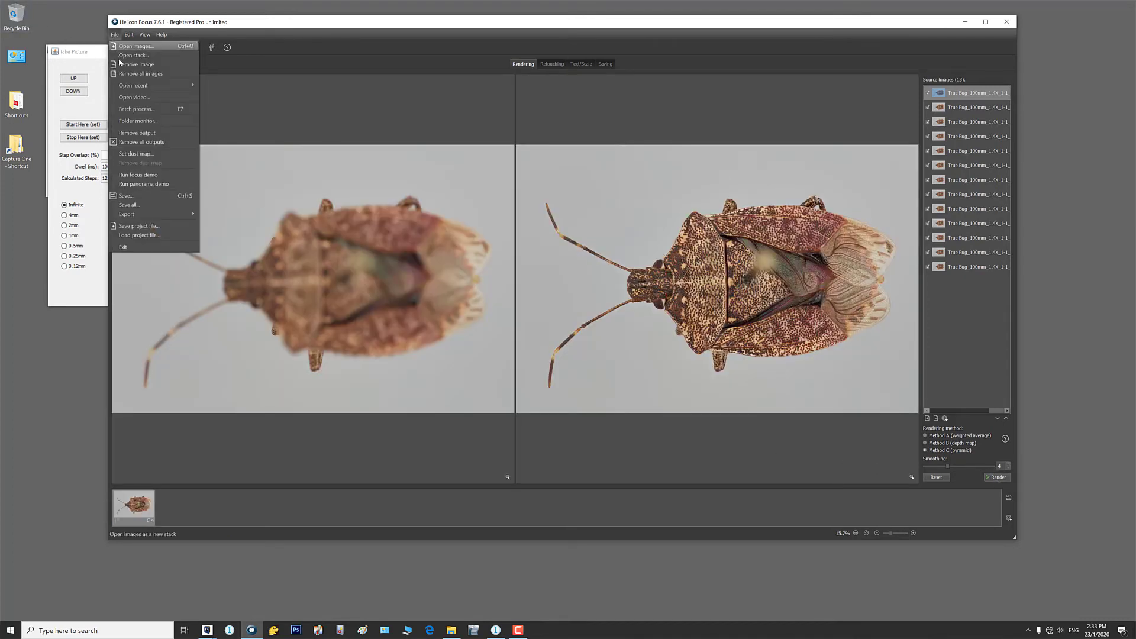
click(125, 196)
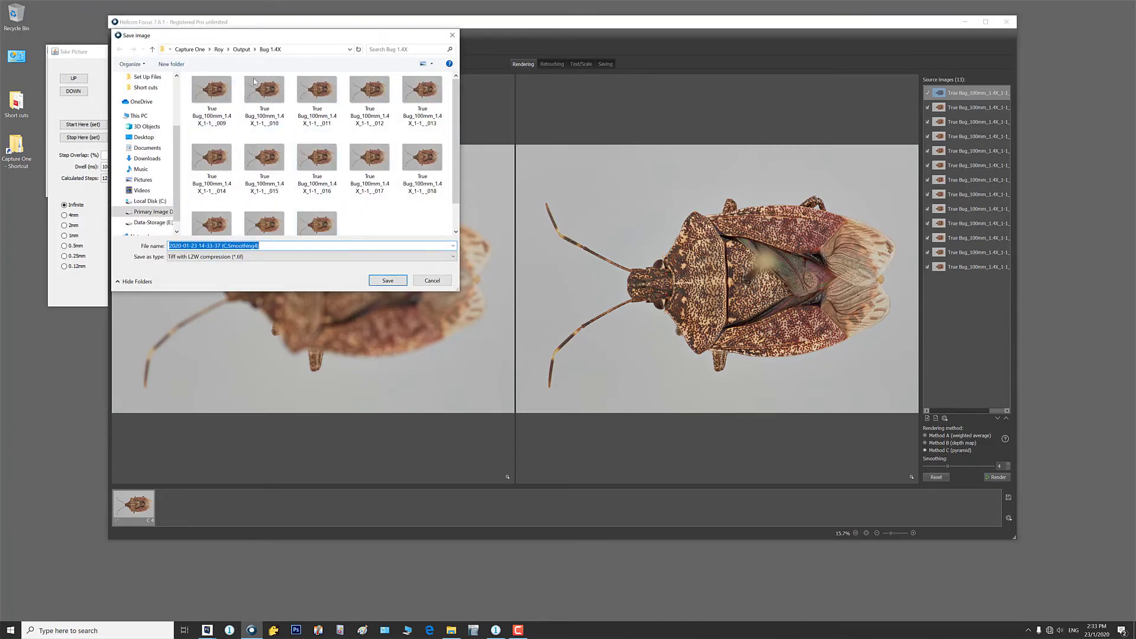
click(212, 93)
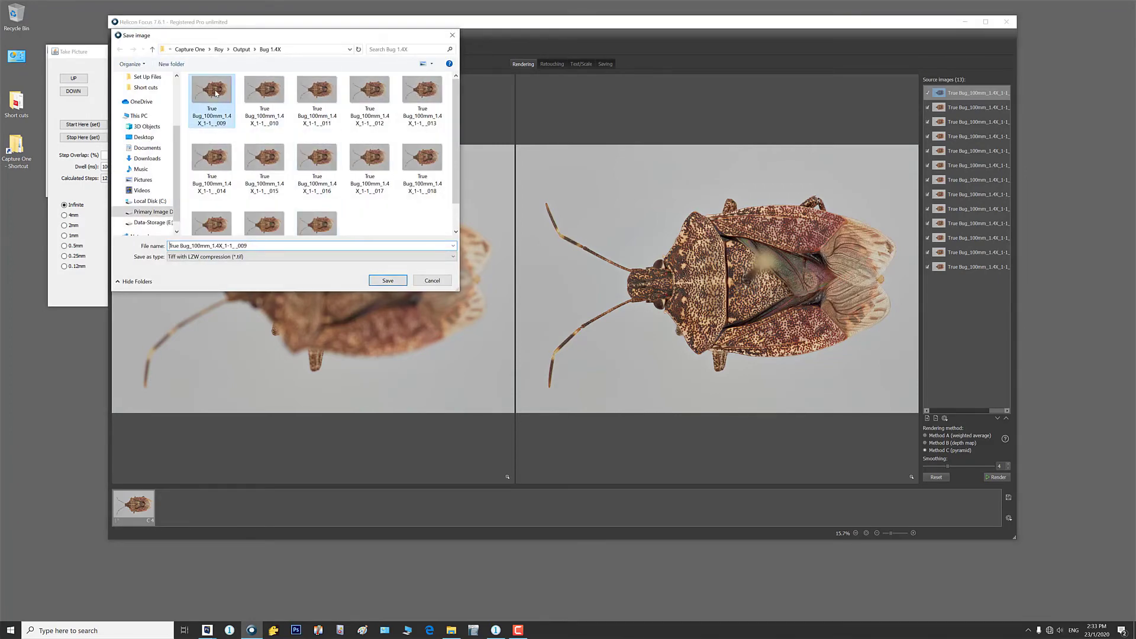
double_click(250, 245)
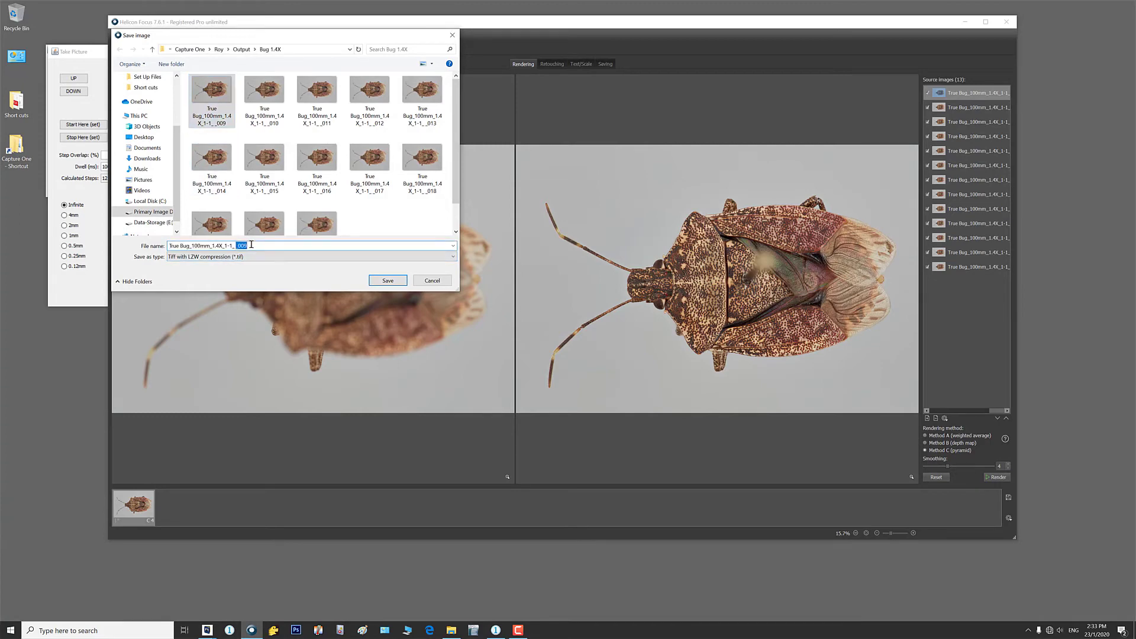
text(Comp)
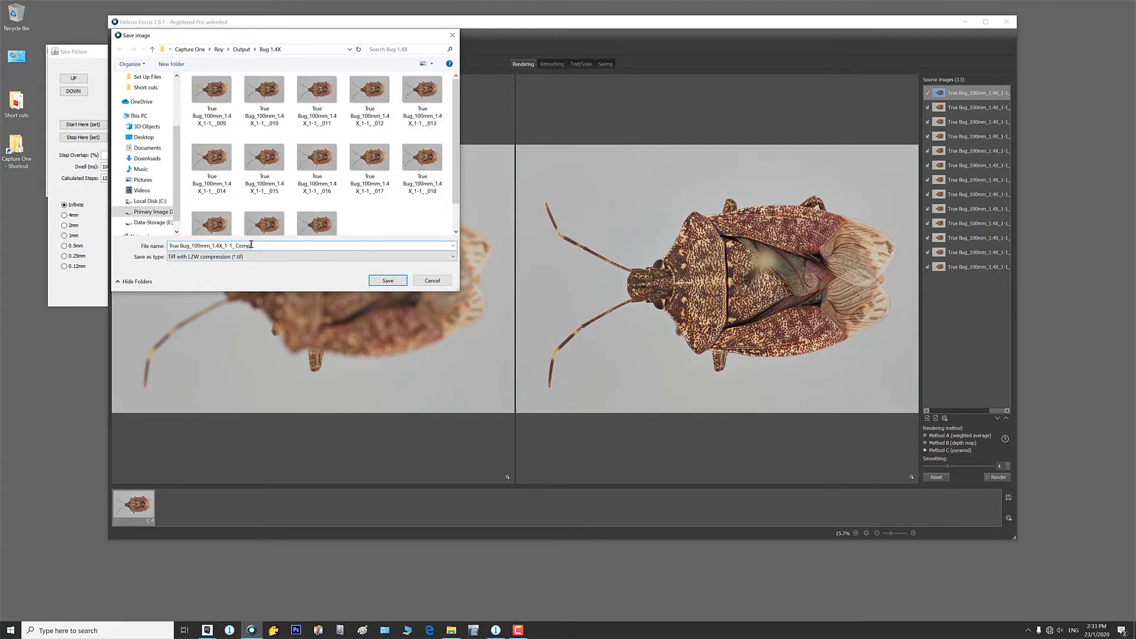
key(Return)
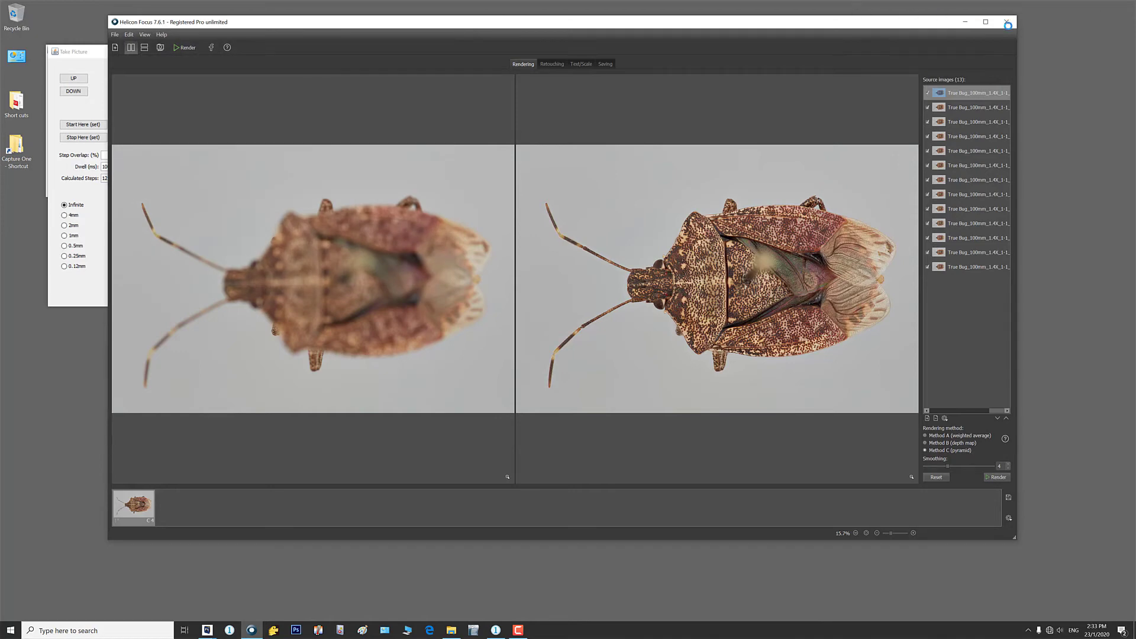
- Open True Bug_100mm_1.4X_1-1_Comp from Output > Bug 1.4X in Photoshop
click(968, 23)
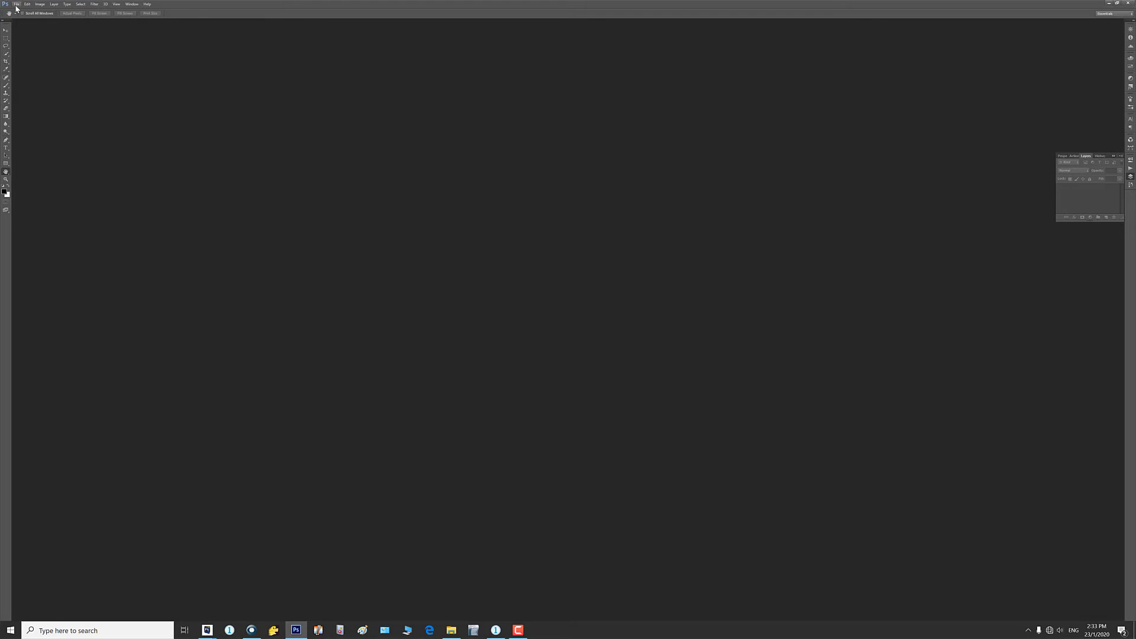
click(16, 4)
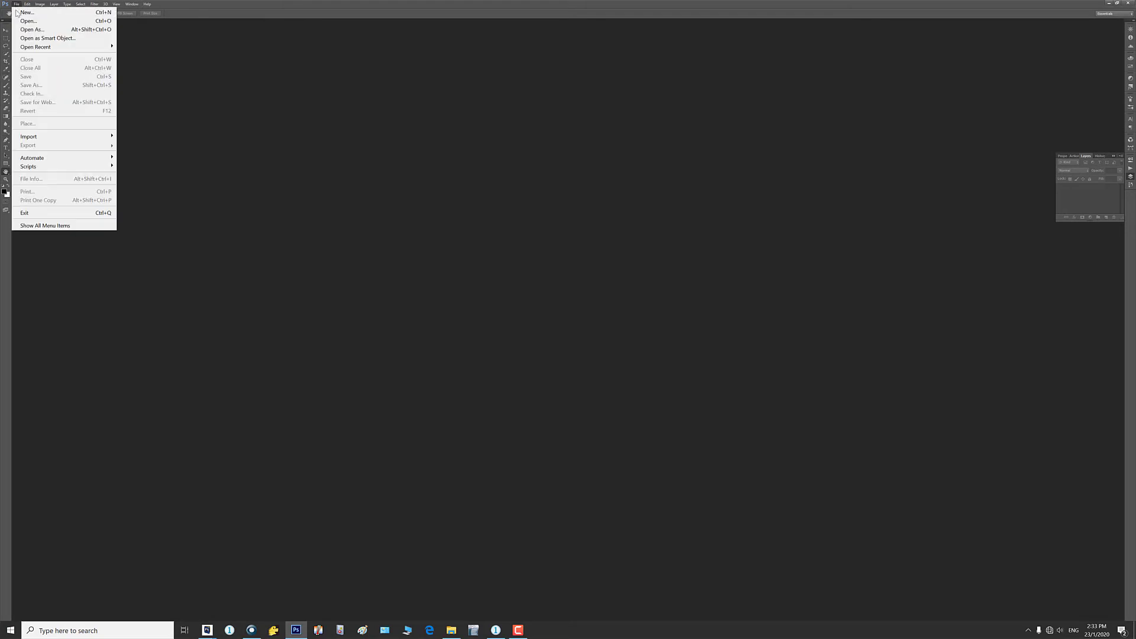
click(36, 21)
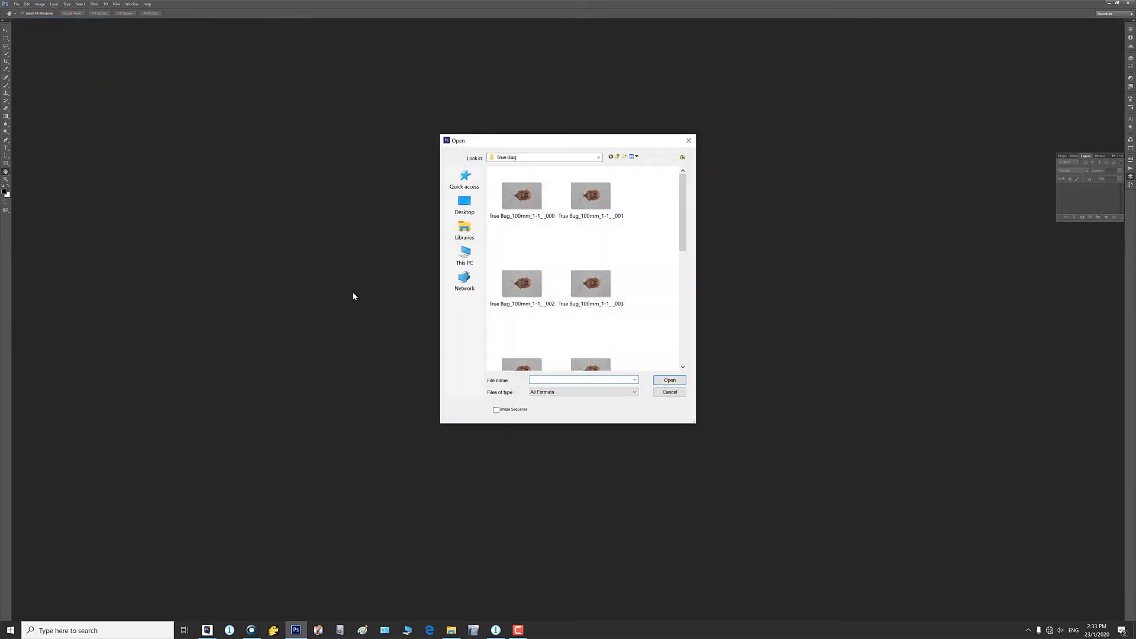
click(618, 158)
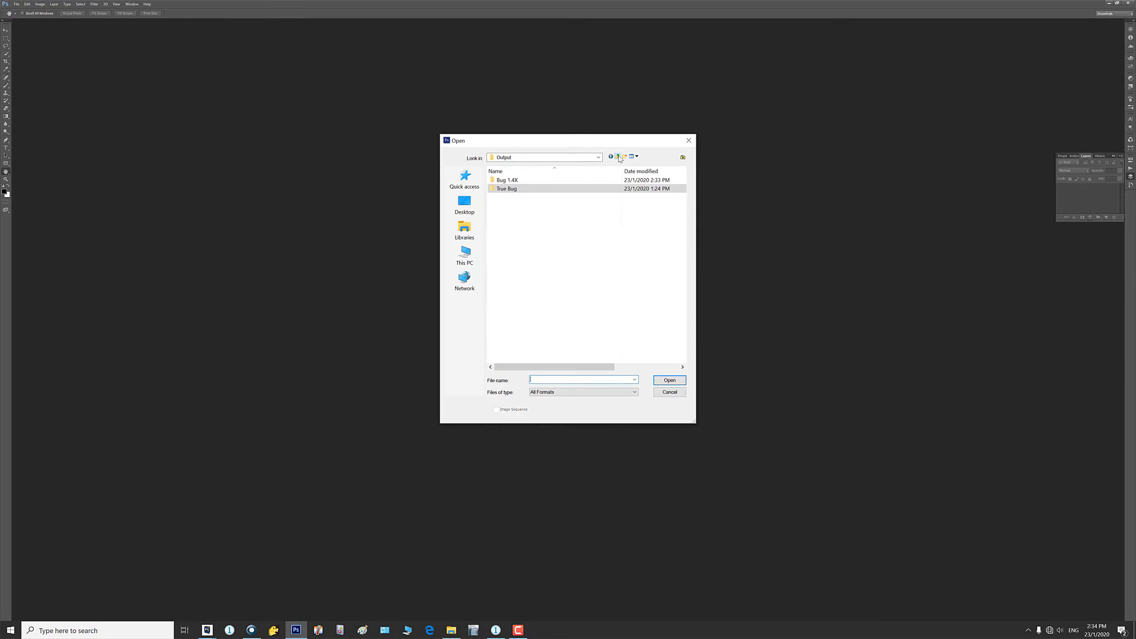
double_click(507, 180)
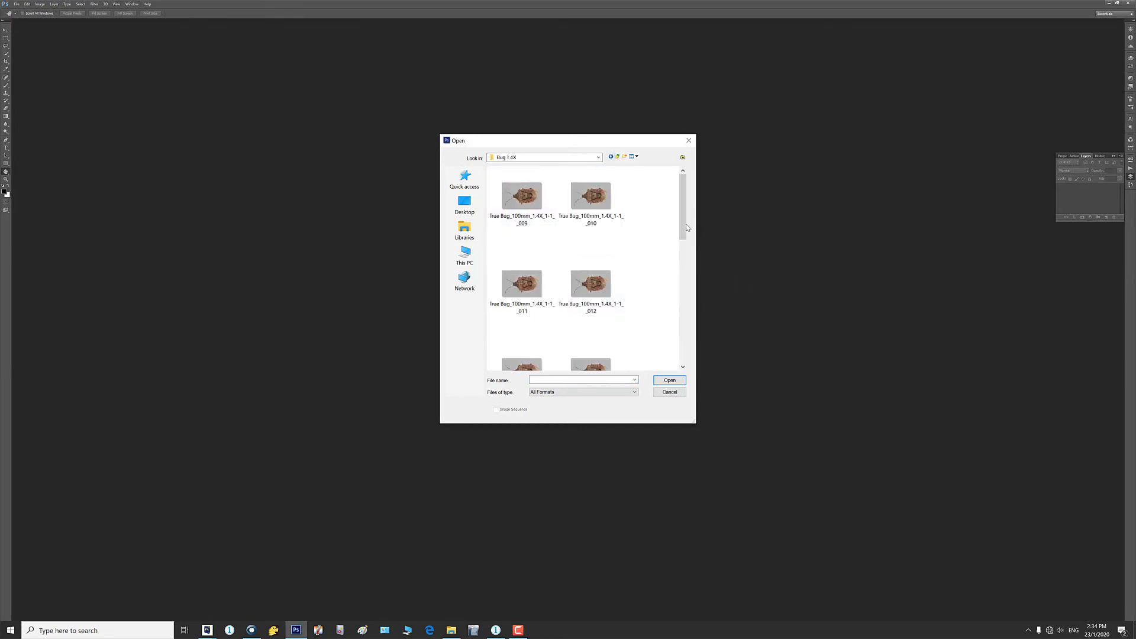
drag(684, 225, 683, 366)
click(592, 341)
click(669, 379)
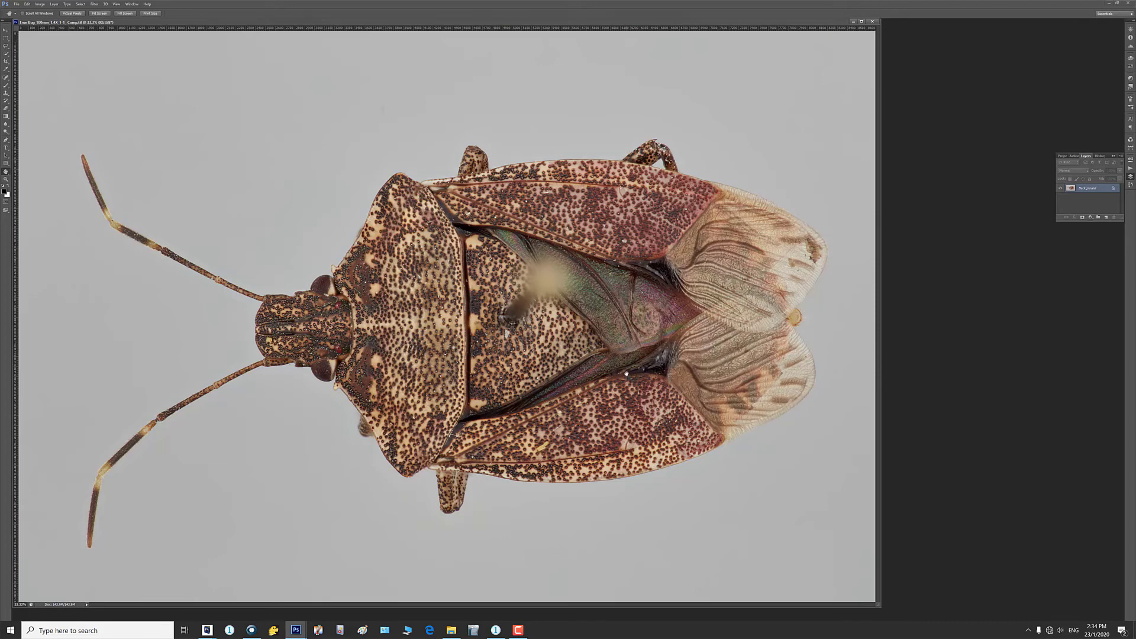
- Apply the F2 colour-separation and Sharpen actions, then view the image at 100%
key(F2)
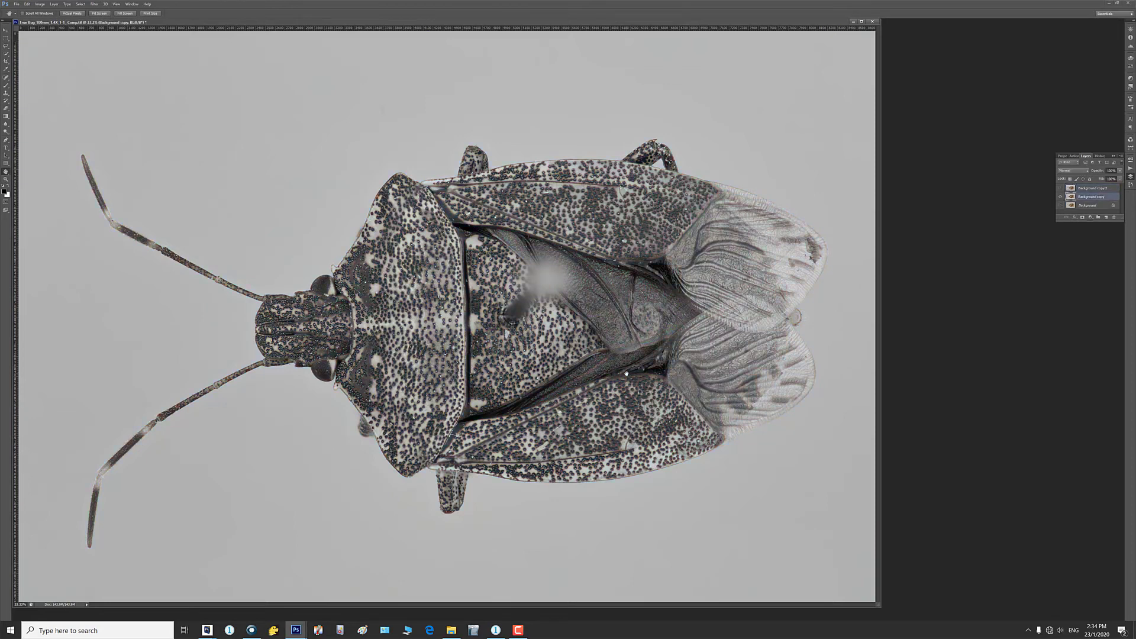
click(1074, 157)
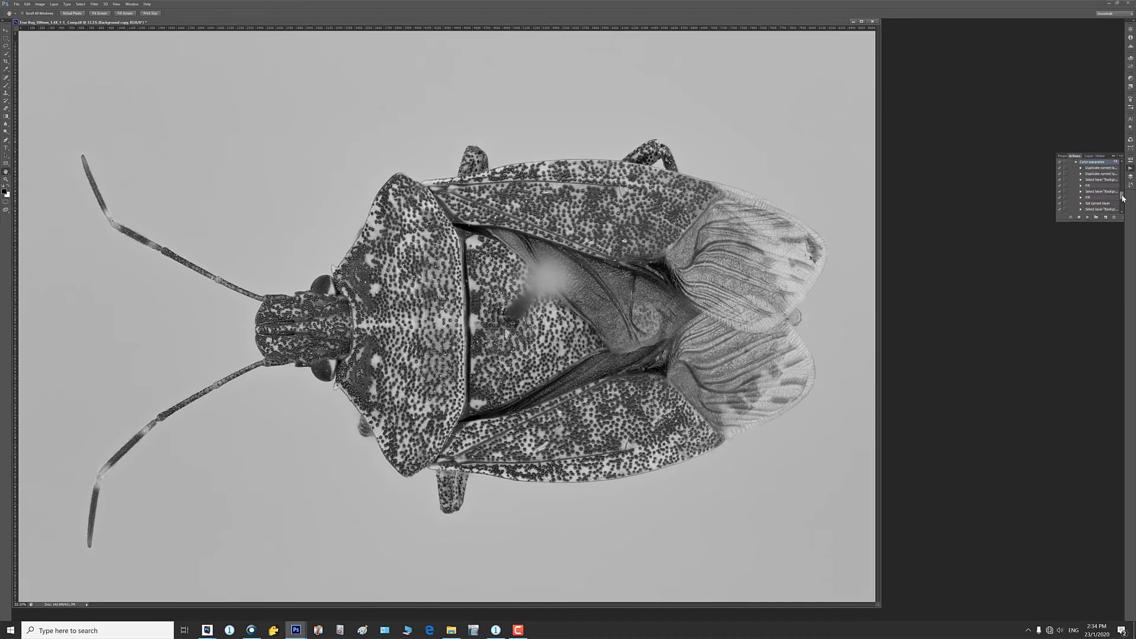
drag(1122, 198, 1123, 189)
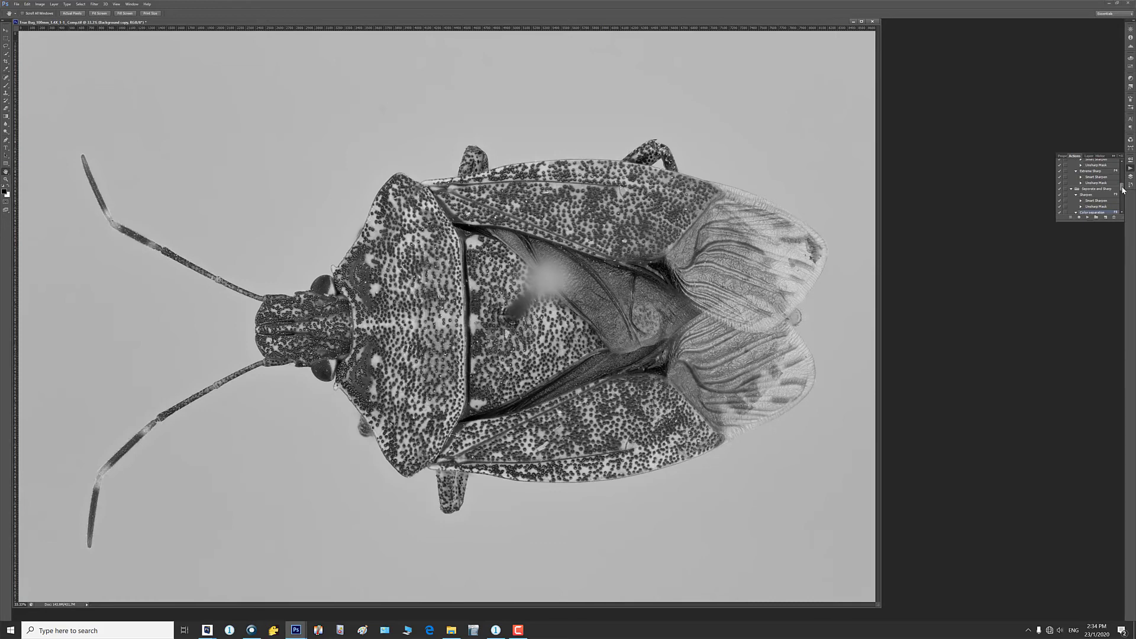
click(1082, 195)
click(1088, 217)
click(1089, 156)
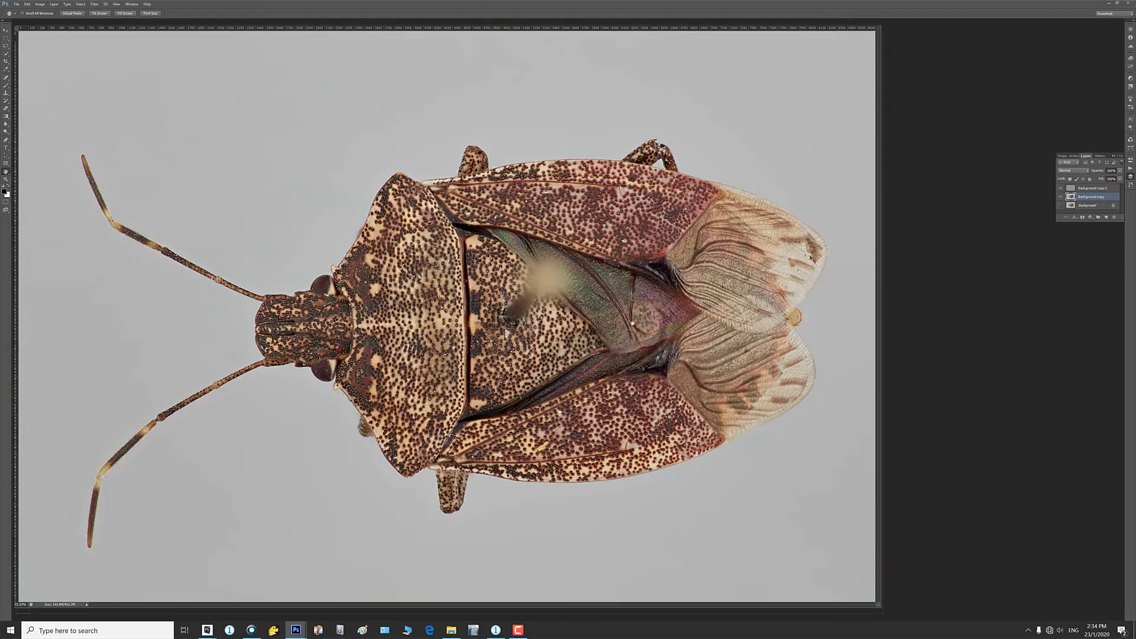
key(ctrl+1)
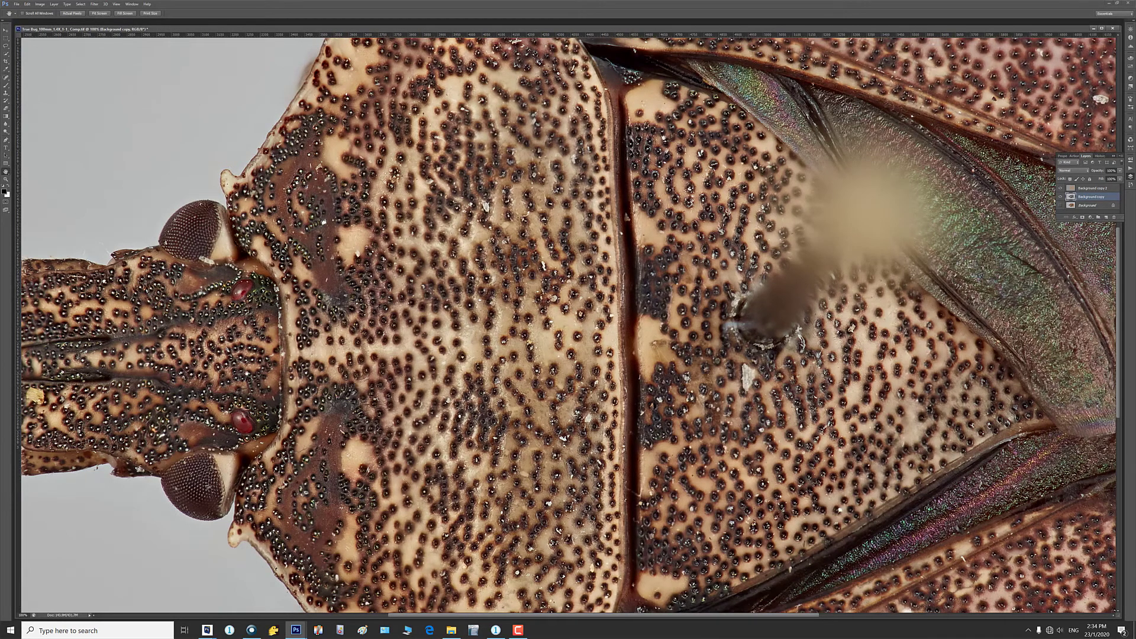
scroll(568, 325, left, 5)
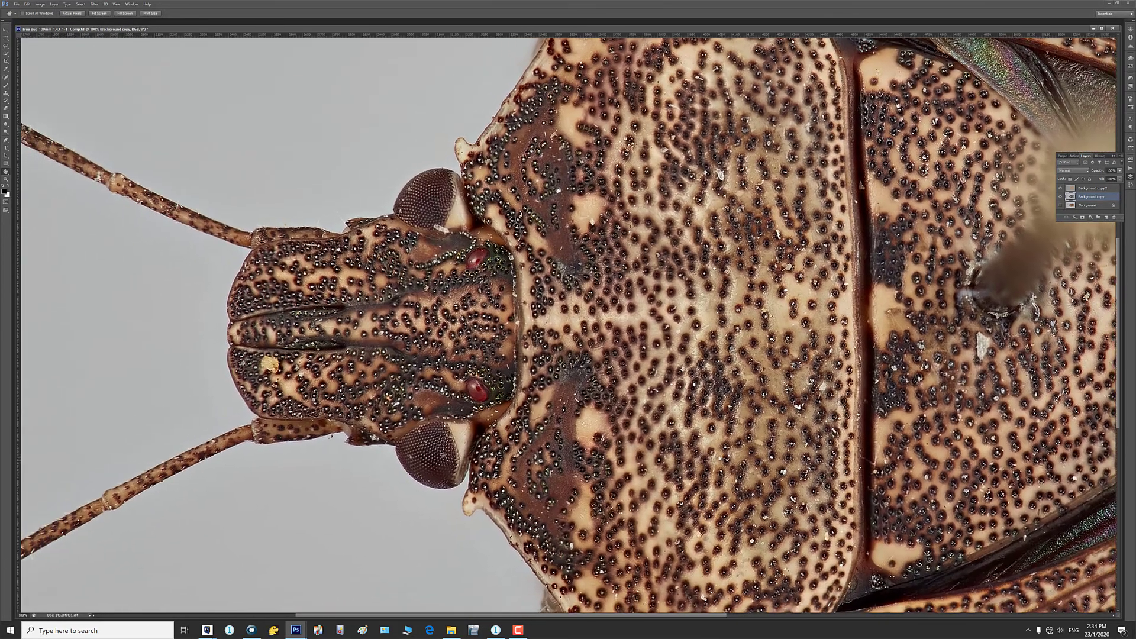
scroll(568, 325, down, 5)
scroll(568, 325, right, 3)
scroll(568, 325, right, 8)
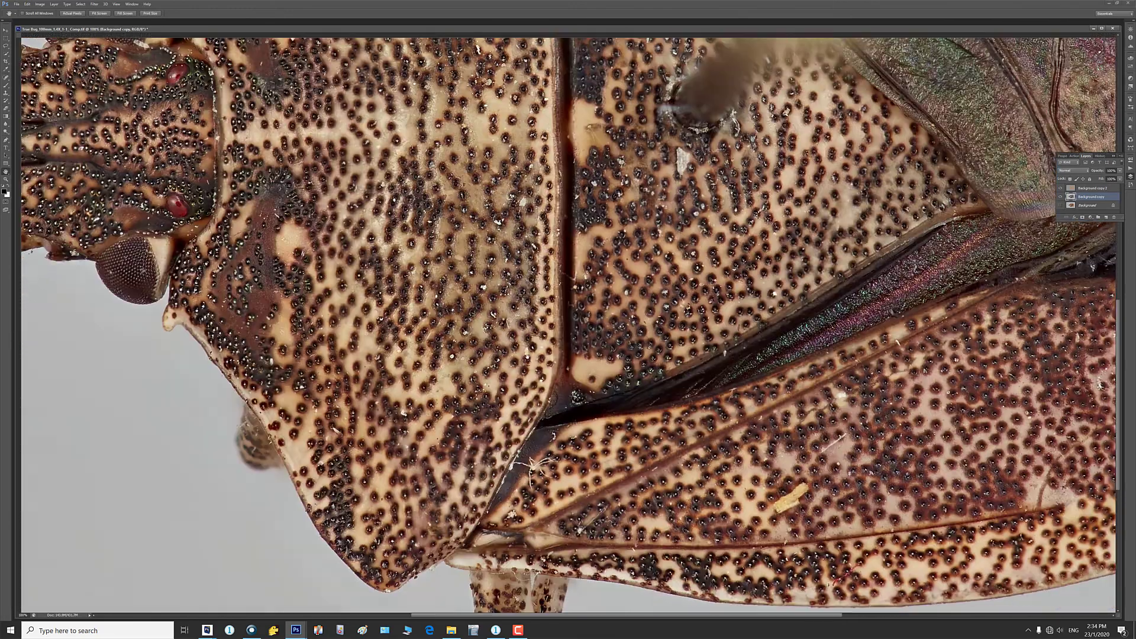
scroll(568, 324, right, 6)
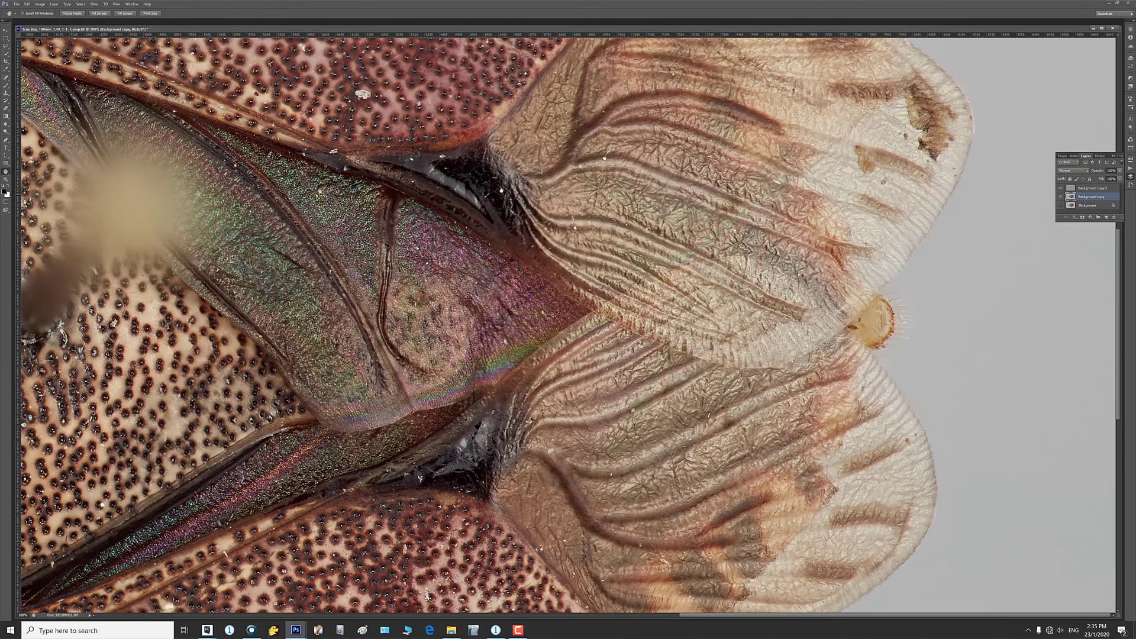
scroll(568, 325, left, 10)
scroll(568, 325, up, 4)
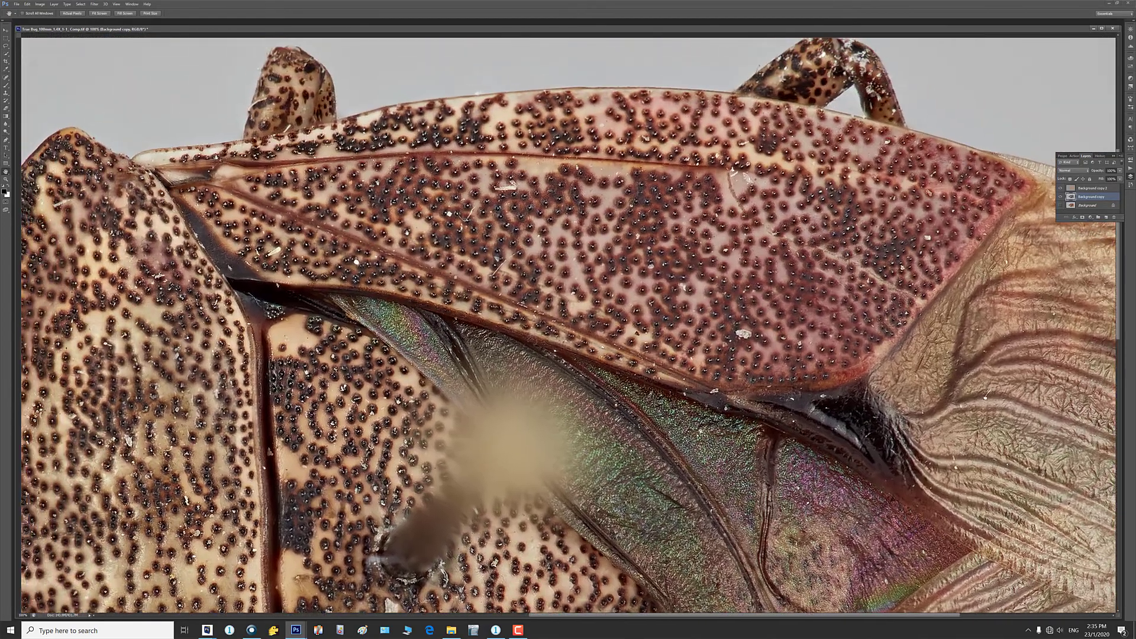
scroll(568, 325, left, 5)
scroll(568, 325, down, 3)
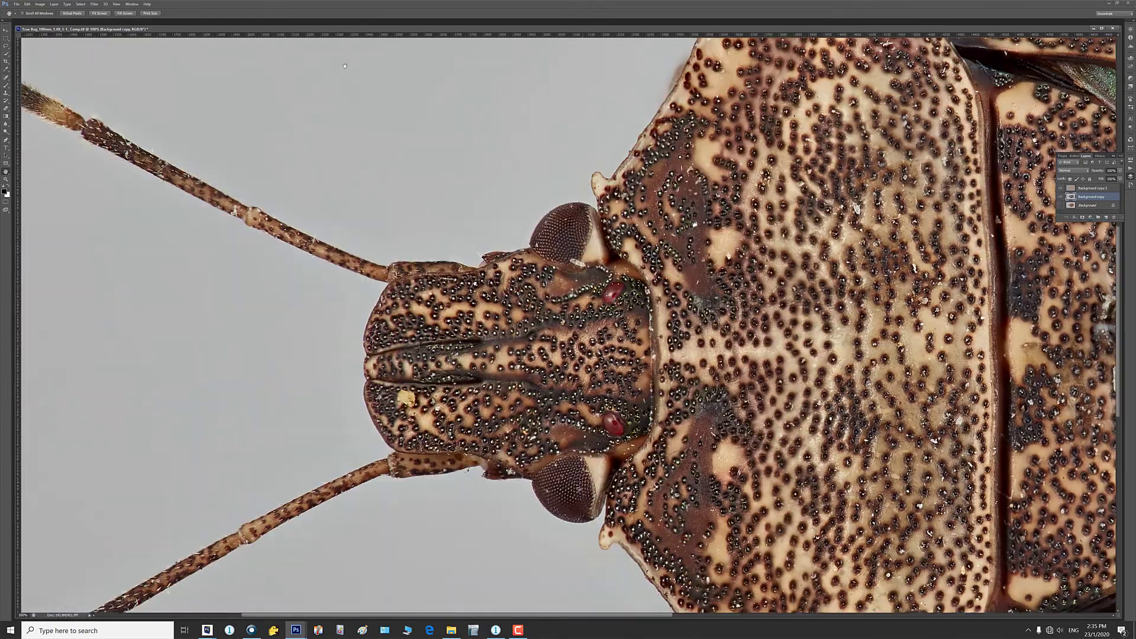
- Open 'True Bug_100mm_1-1_Comp_H w edits' from the True Bug folder
click(17, 4)
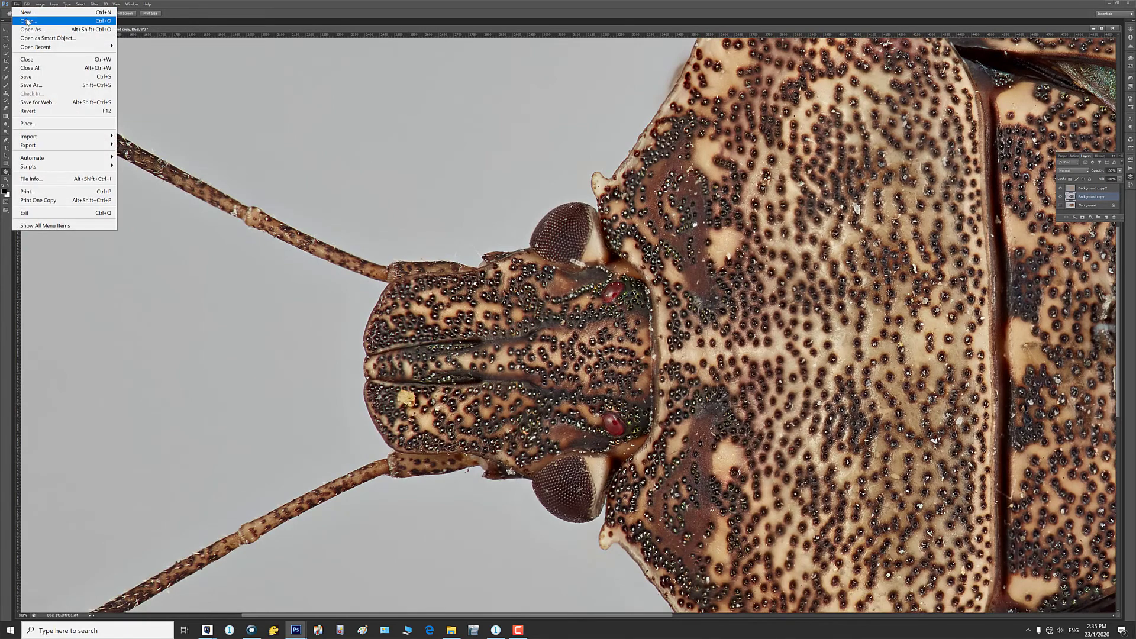
click(29, 22)
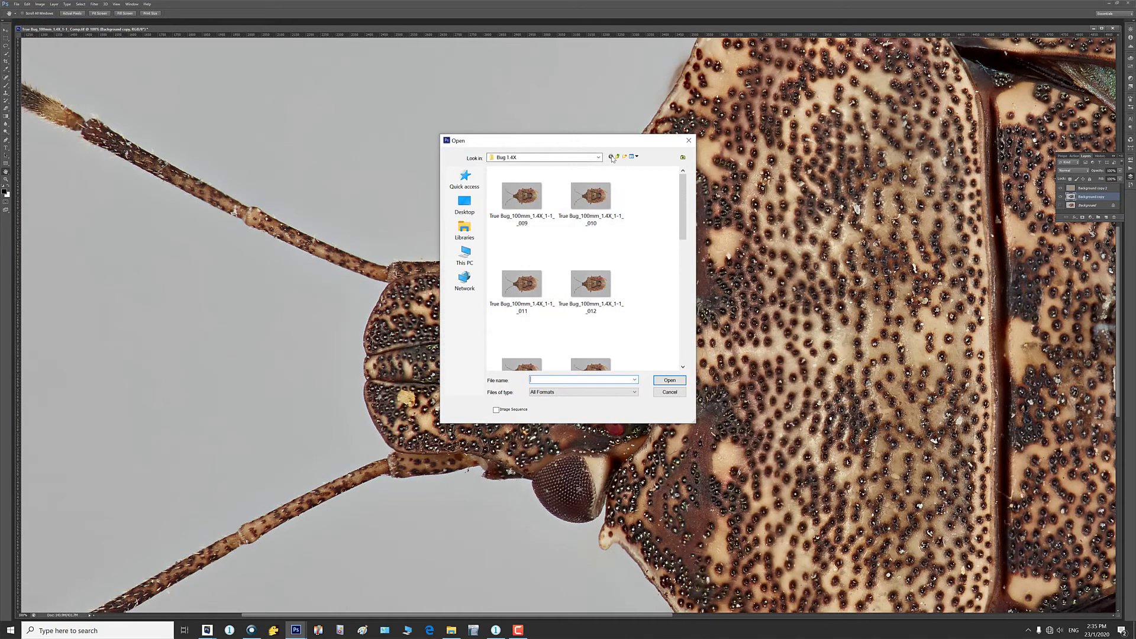
click(619, 156)
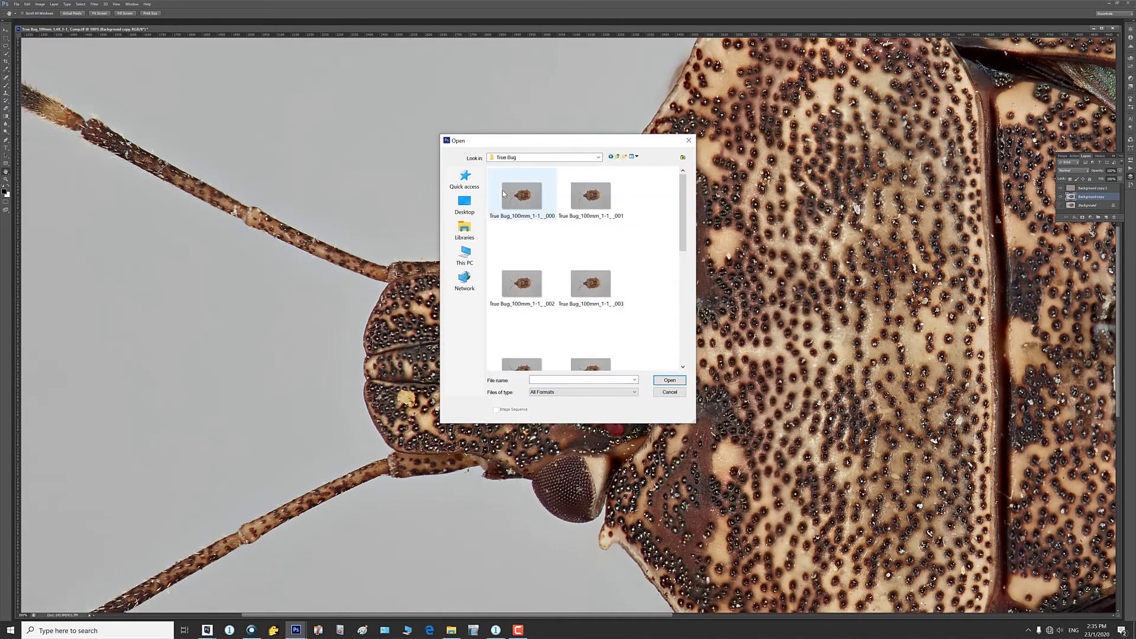
drag(682, 204, 677, 337)
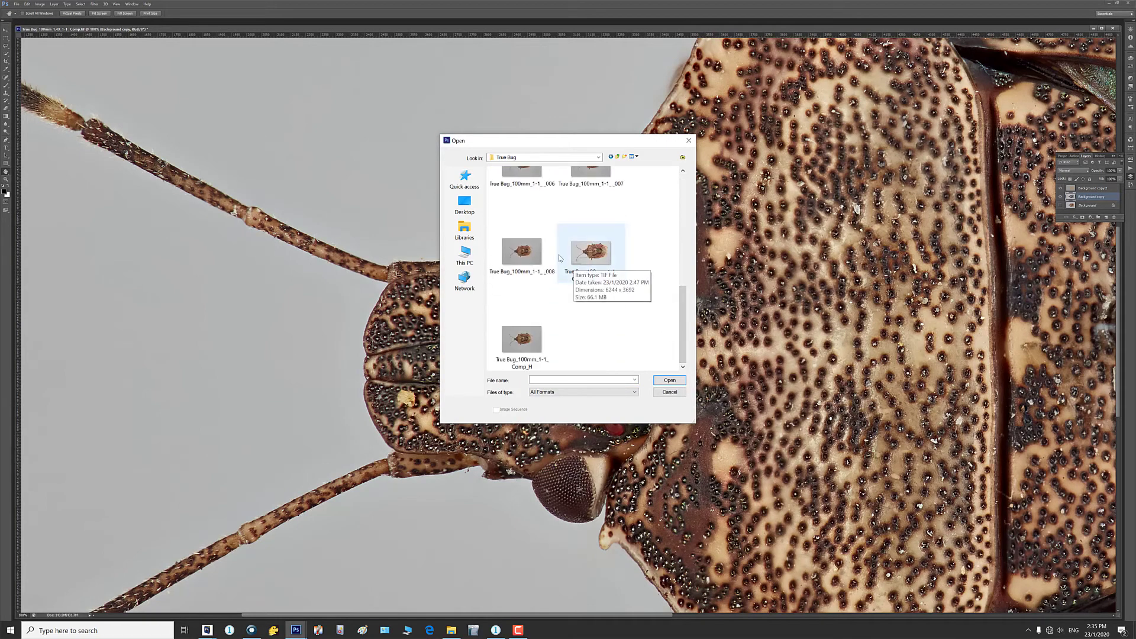
click(585, 256)
double_click(586, 257)
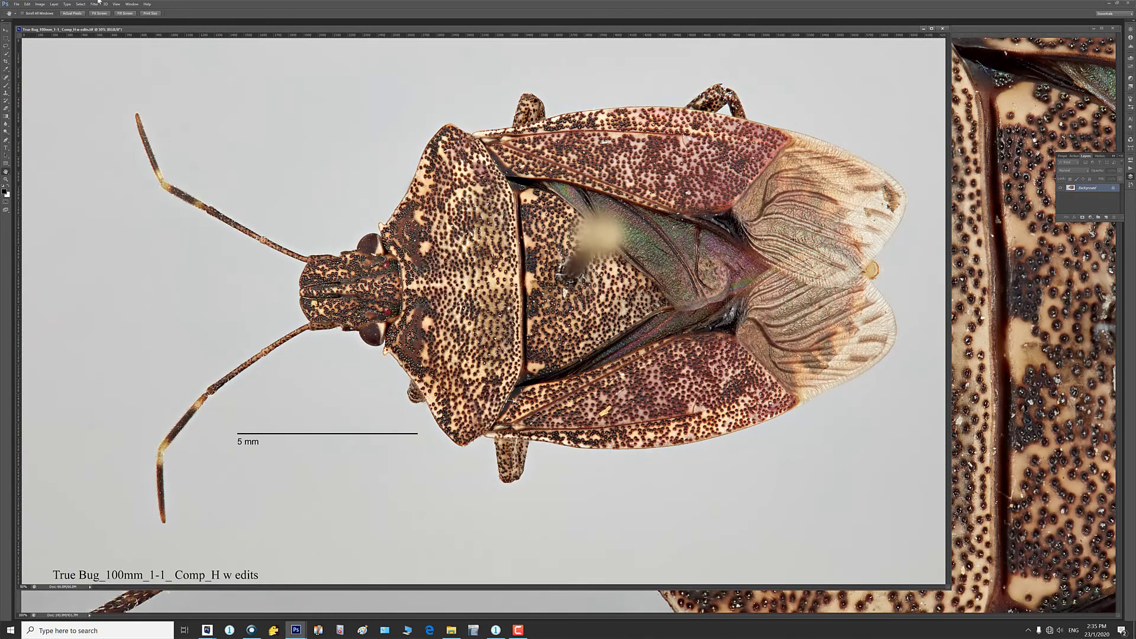
- Tile both open documents vertically side by side
click(131, 4)
mouse_move(225, 13)
click(271, 11)
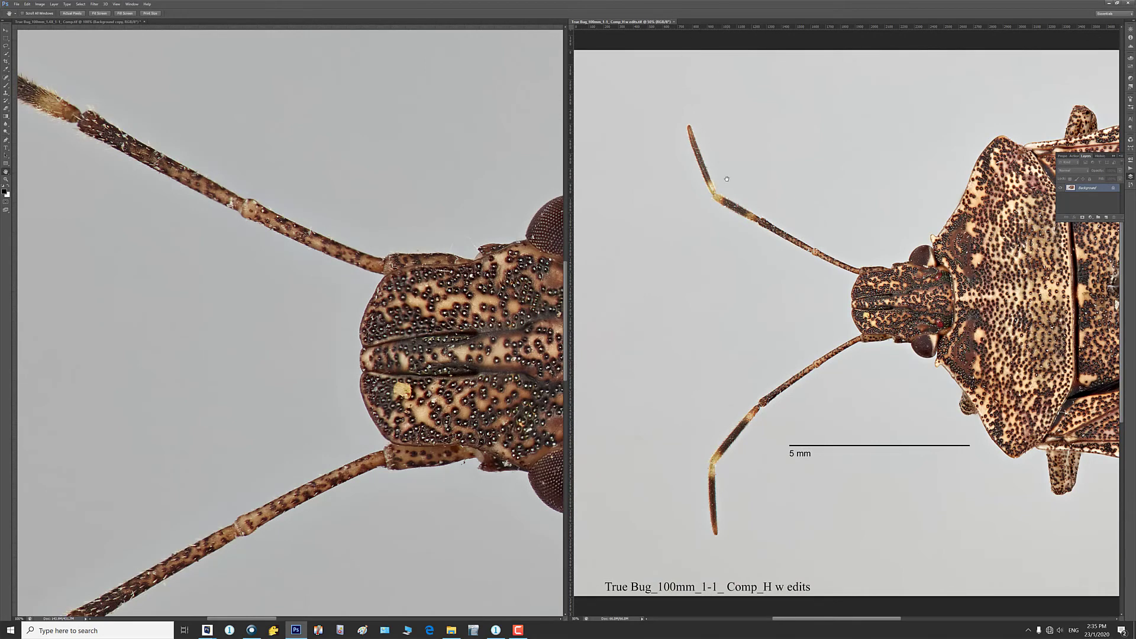
- Show the right composite at actual pixels and pan both views to the bug's head
key(ctrl+1)
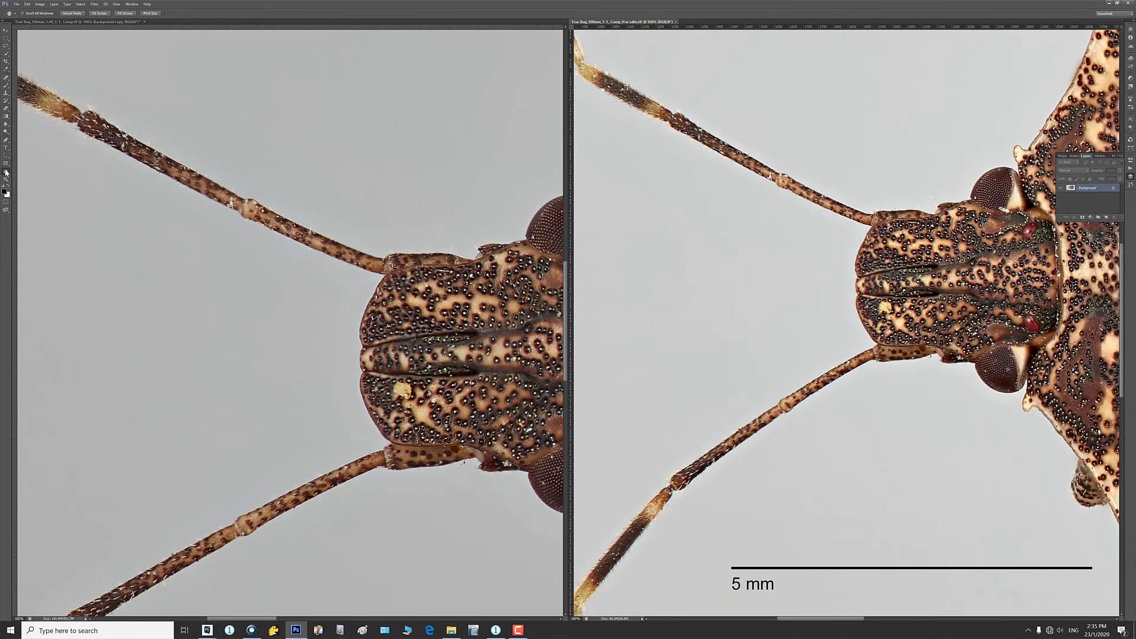
drag(517, 358, 191, 288)
drag(888, 296, 676, 308)
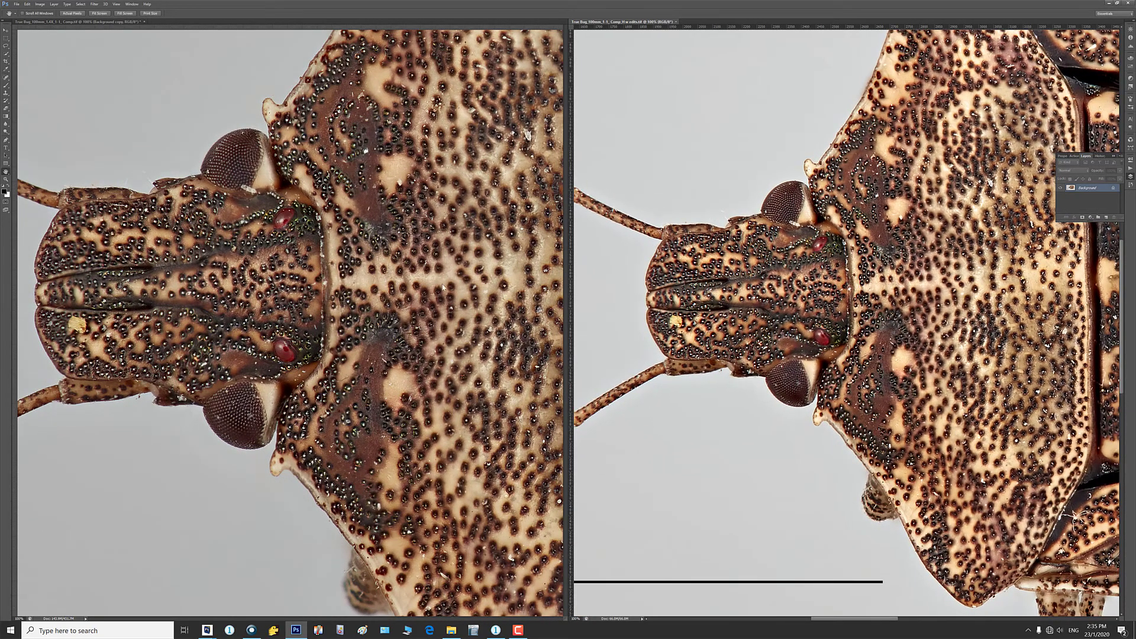
click(414, 292)
scroll(290, 323, right, 10)
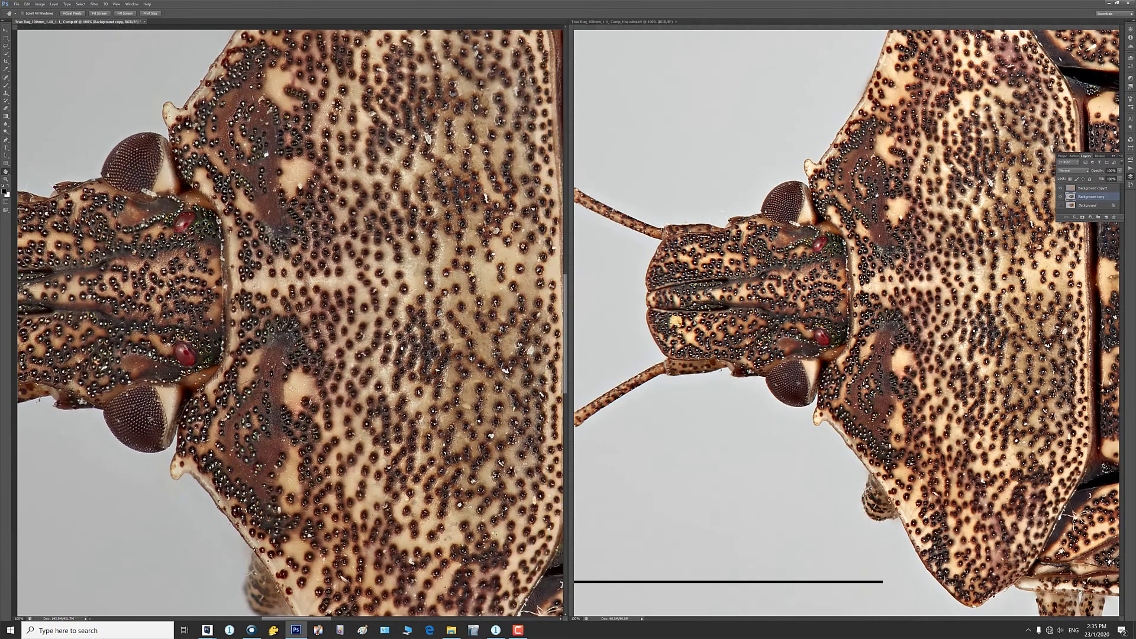
scroll(290, 323, down, 10)
scroll(290, 323, right, 8)
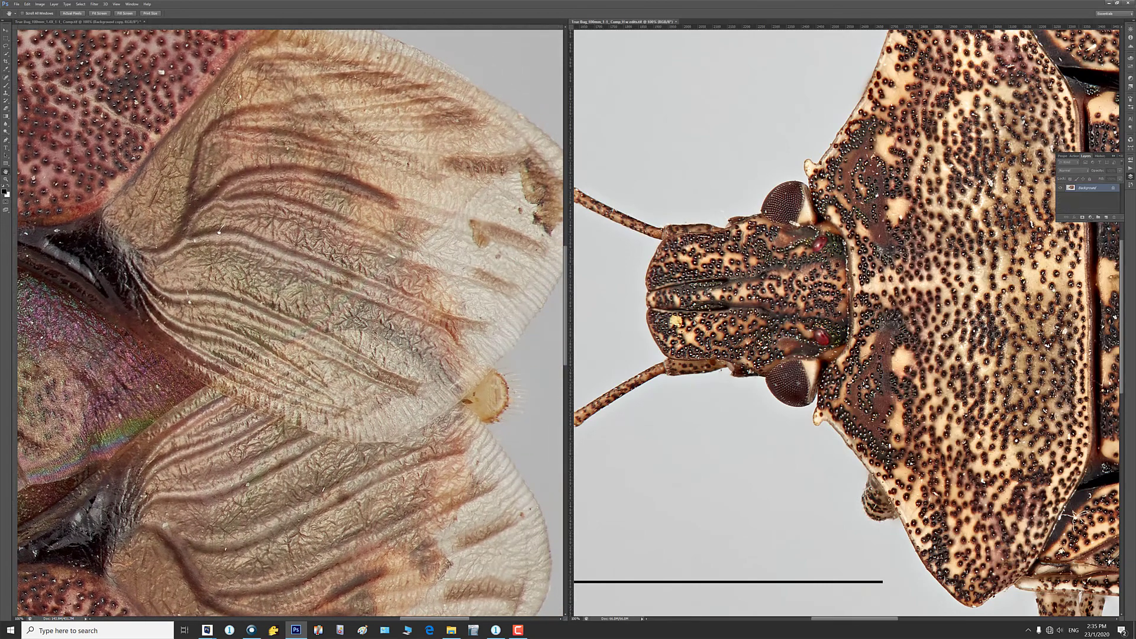
scroll(846, 323, right, 15)
scroll(846, 323, right, 5)
key(ctrl+r)
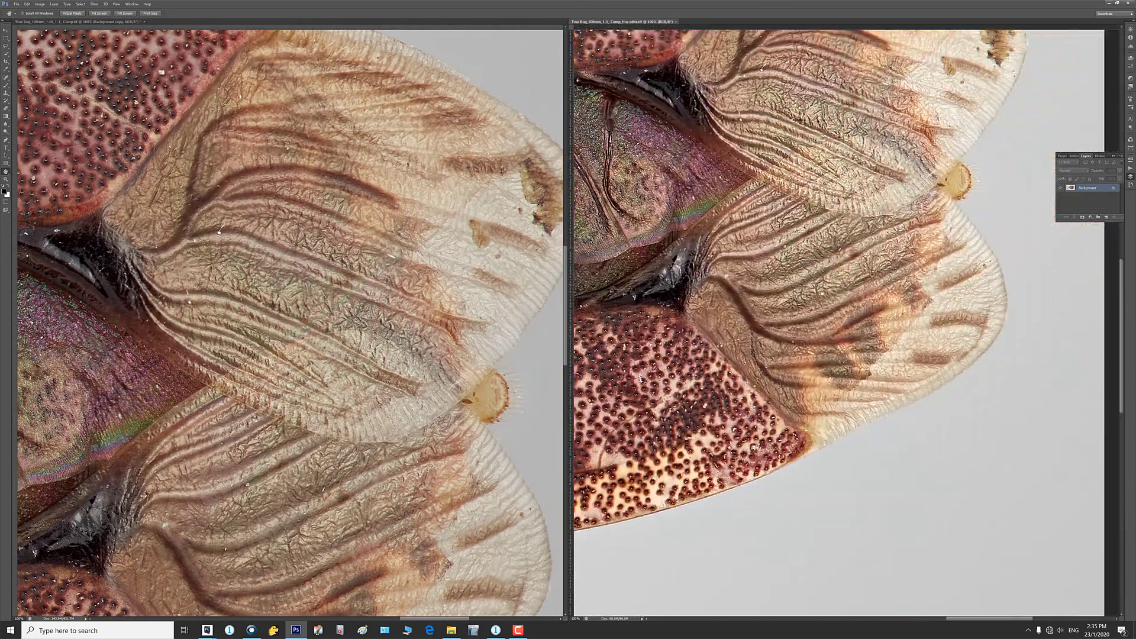
scroll(846, 323, up, 6)
scroll(846, 323, up, 3)
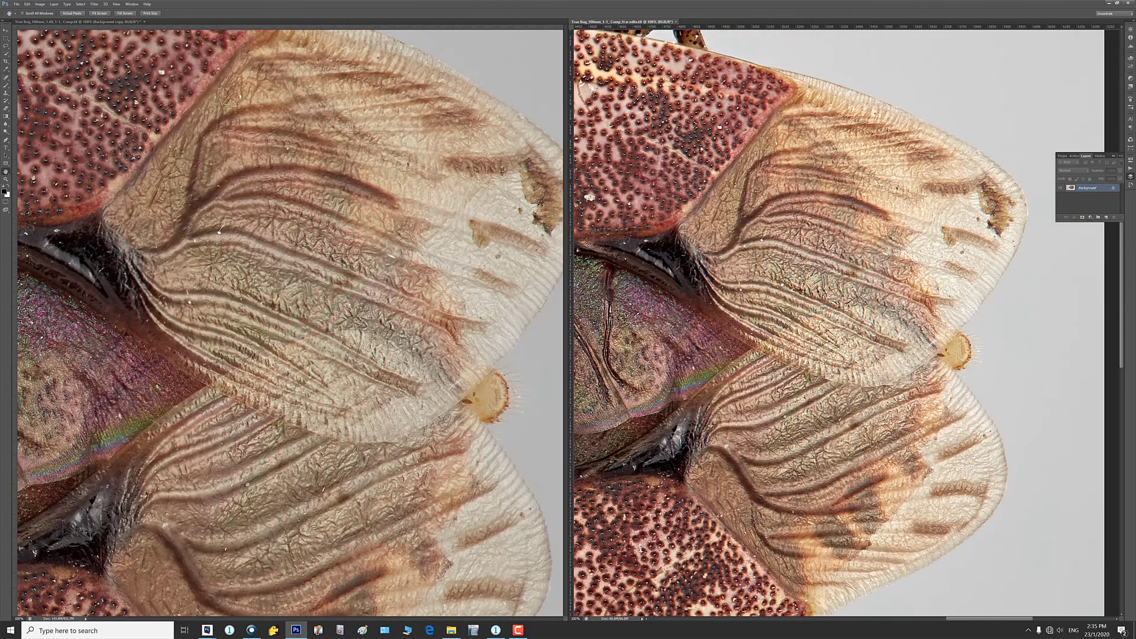
scroll(847, 323, left, 3)
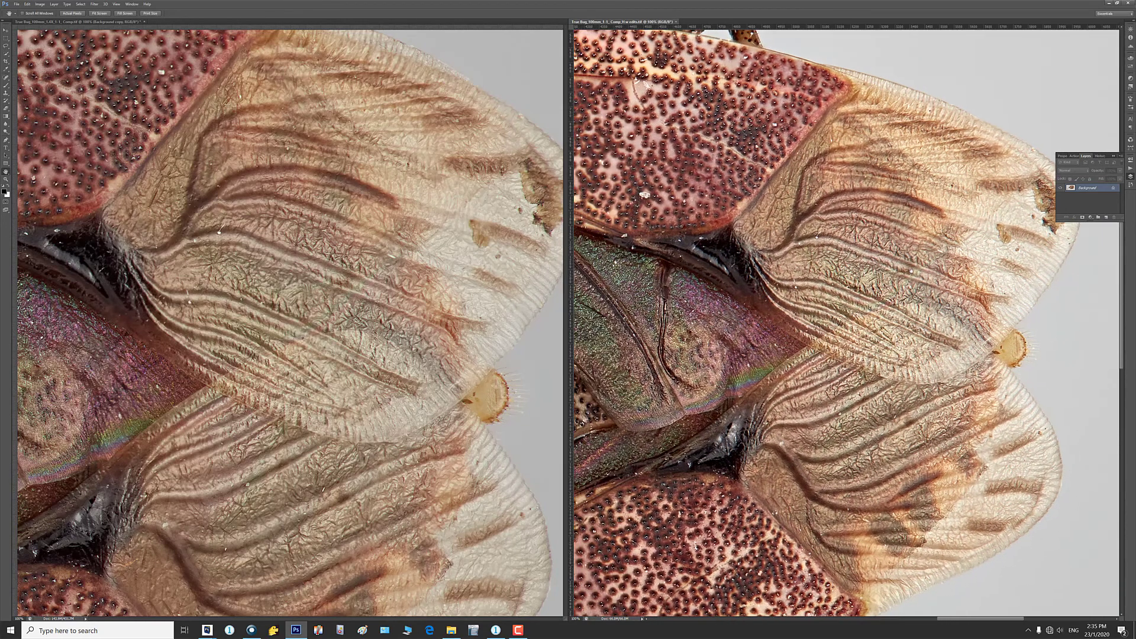
scroll(846, 323, left, 8)
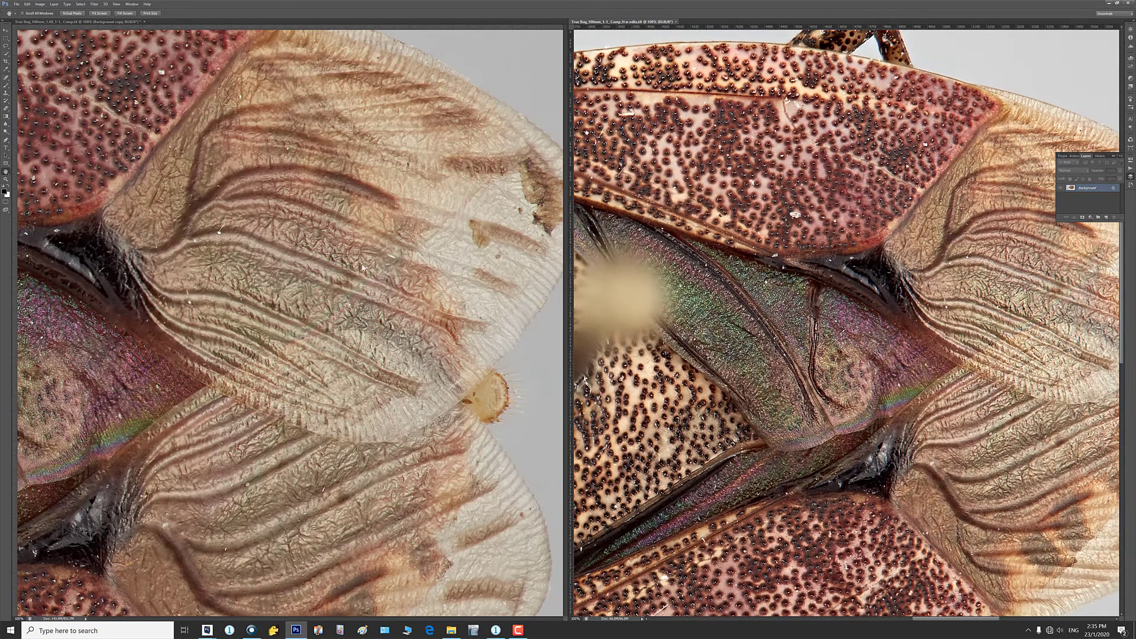
key(ctrl+r)
drag(86, 301, 221, 422)
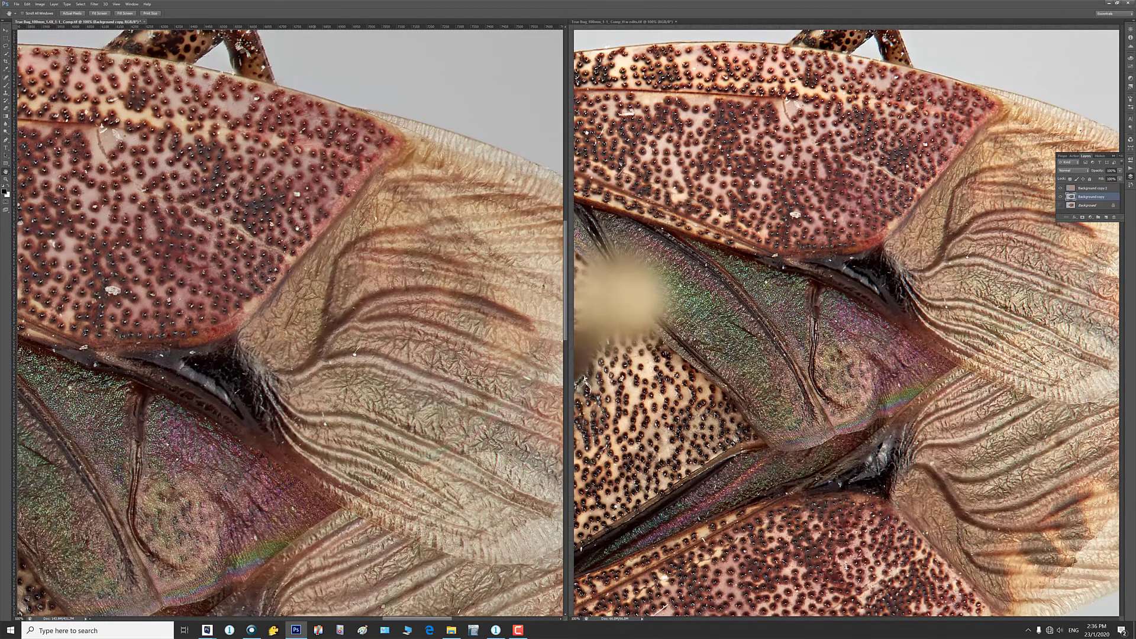
drag(278, 423, 343, 55)
key(ctrl+Tab)
drag(846, 323, 875, 255)
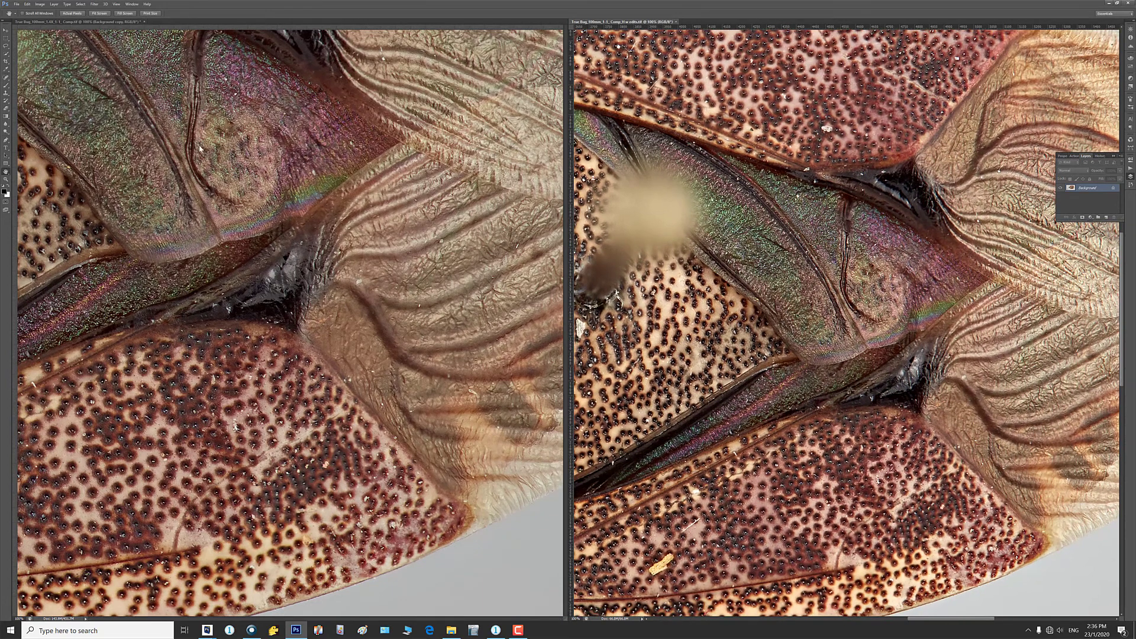
drag(876, 254, 973, 228)
drag(211, 182, 532, 178)
scroll(290, 323, left, 15)
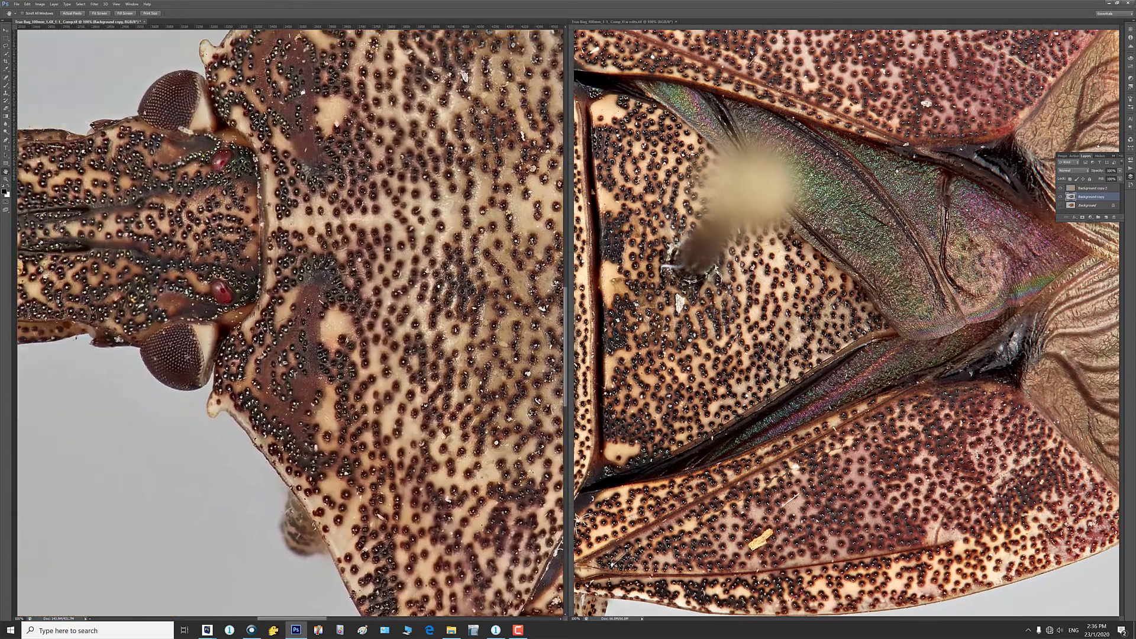
scroll(290, 322, left, 5)
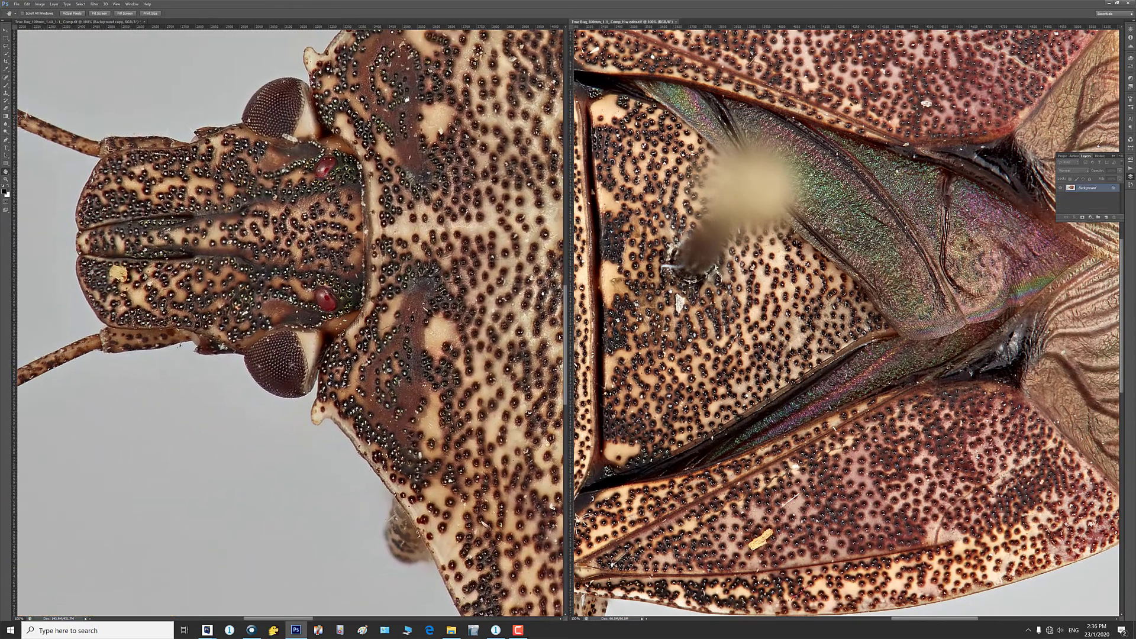
drag(764, 473, 1029, 473)
scroll(714, 333, left, 8)
scroll(714, 333, down, 3)
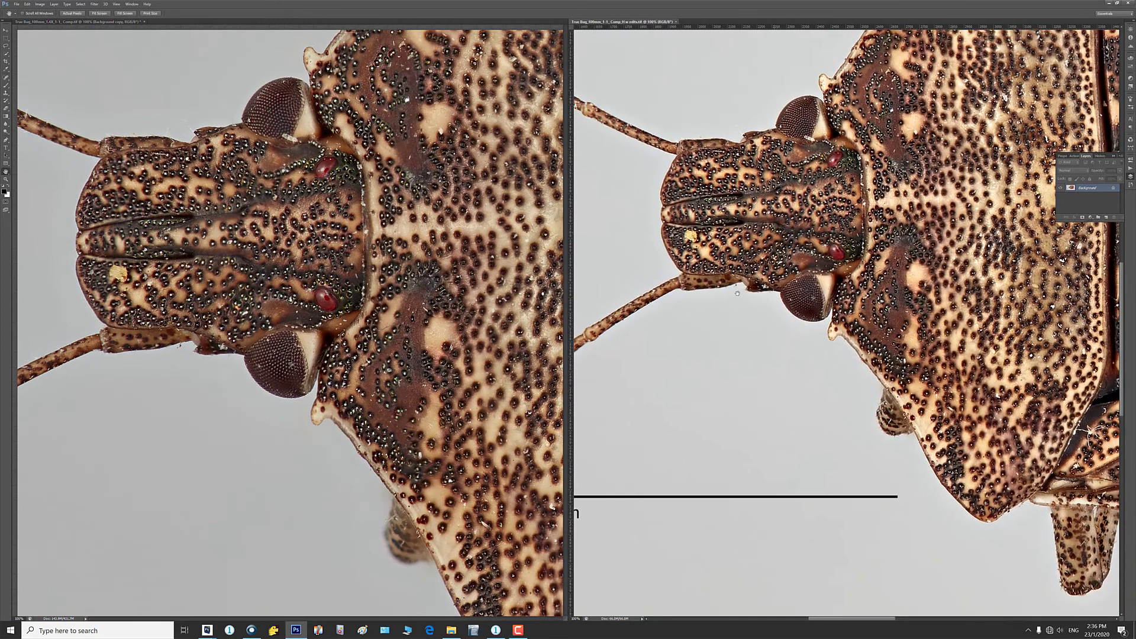
click(328, 318)
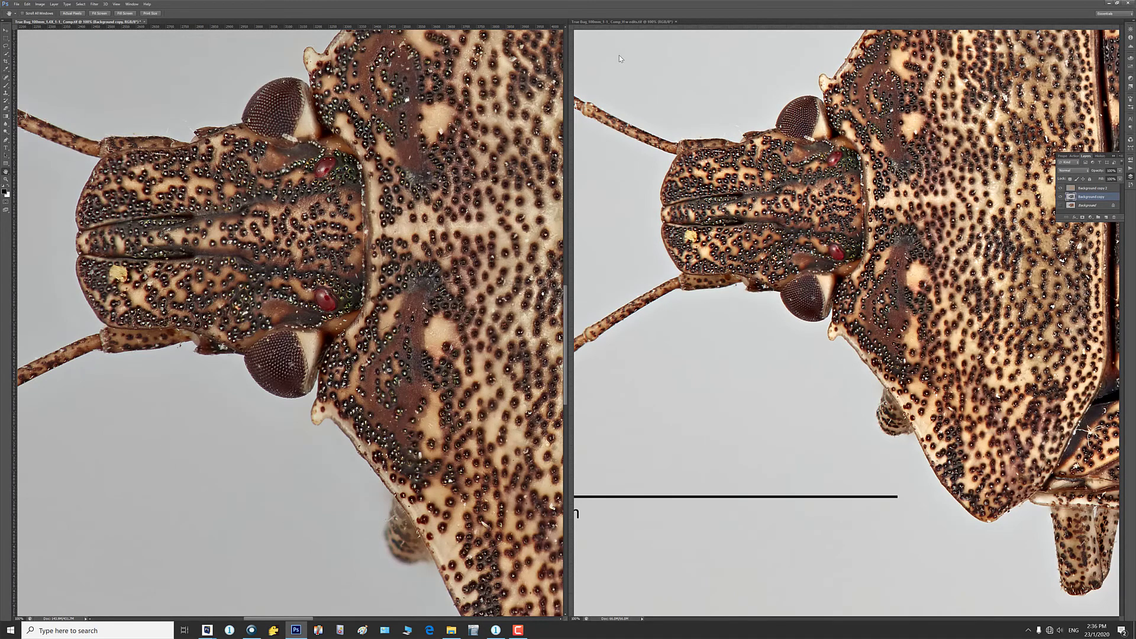
- Close the old composite and set the measurement scale to 5Ds-100mm-1:1 - 1.4X
click(676, 22)
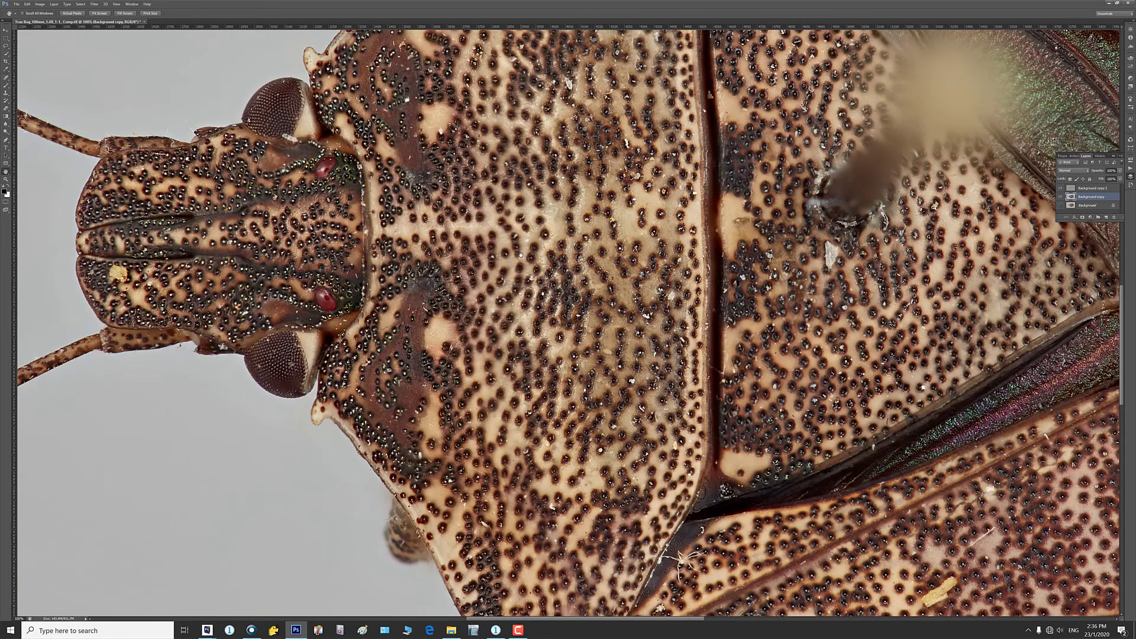
key(ctrl+minus)
key(ctrl+minus)
key(ctrl+minus)
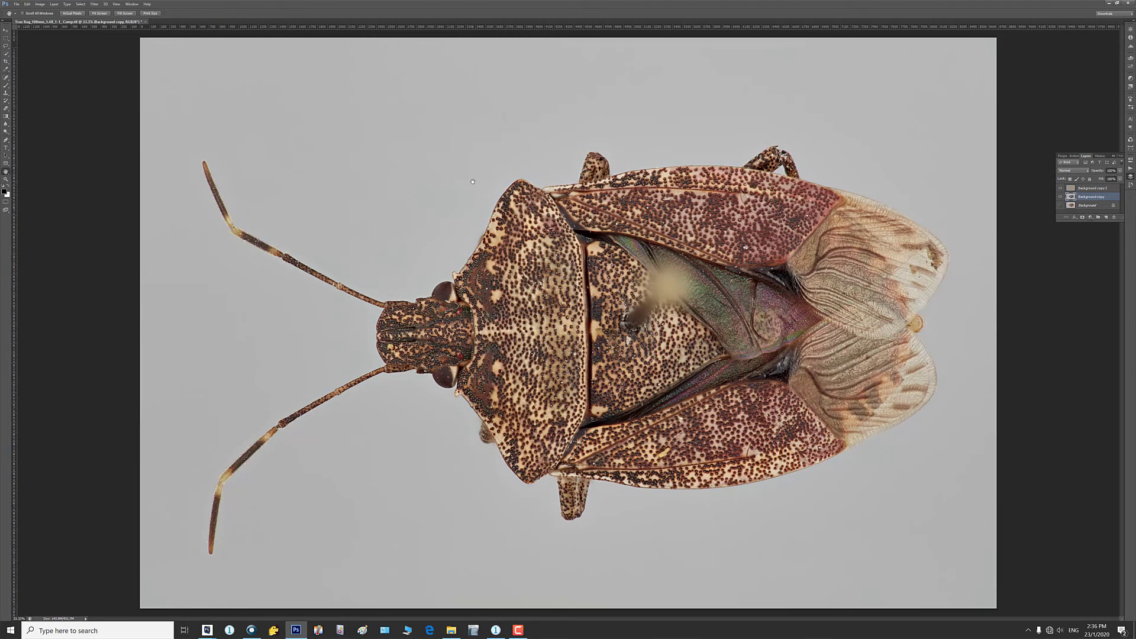
key(alt+i)
key(Up)
key(Right)
key(Right)
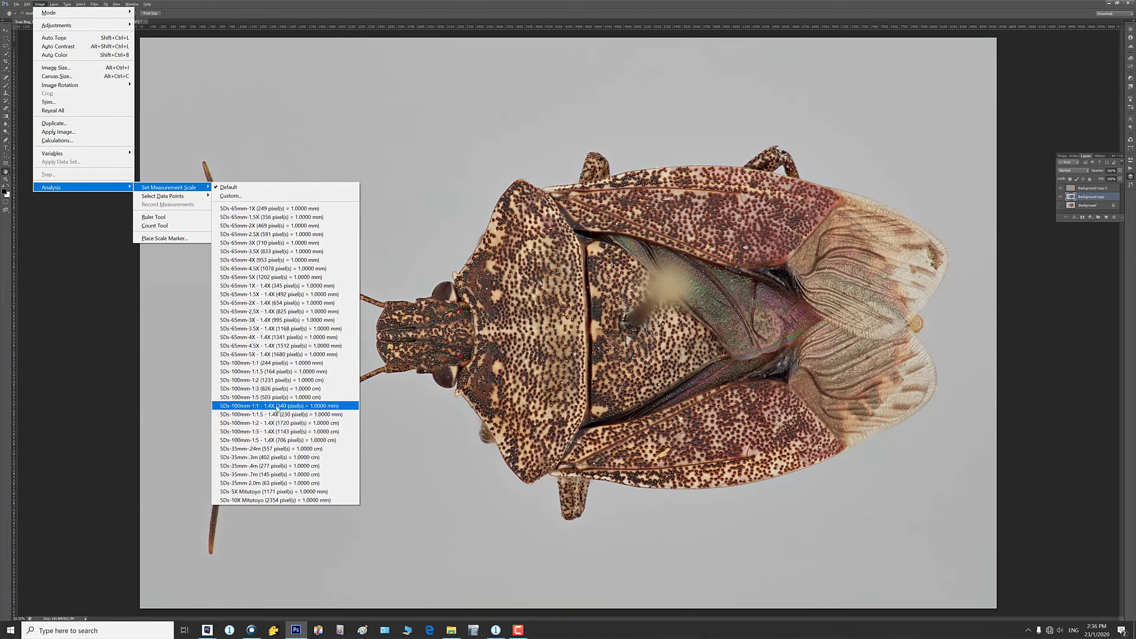
click(278, 407)
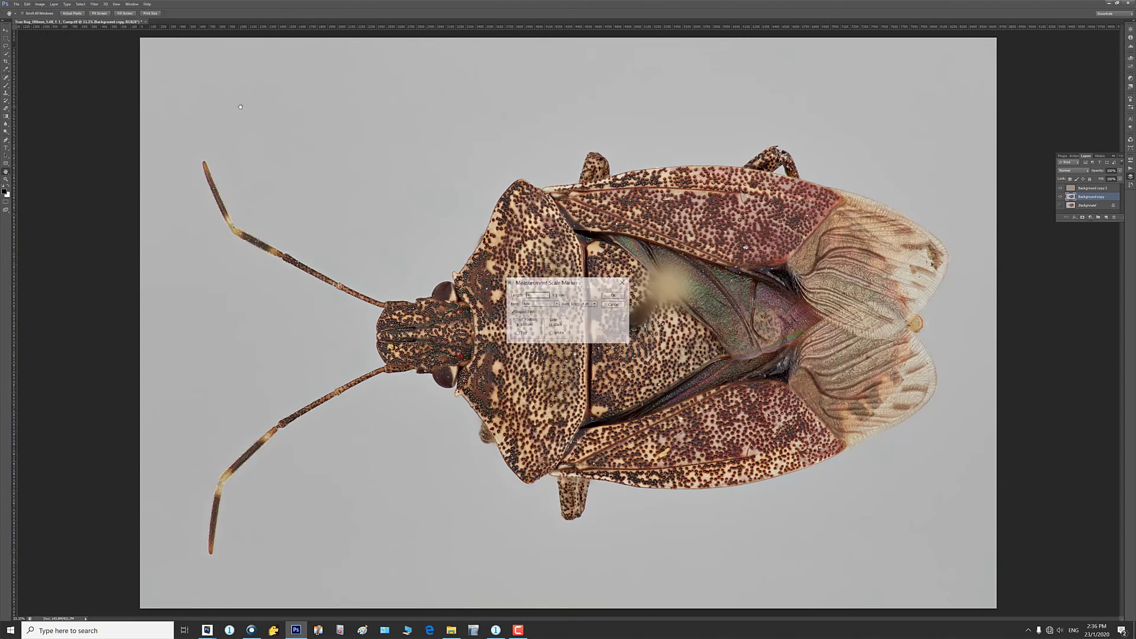
- Place a 5 mm scale marker with a 14 pt label
double_click(532, 294)
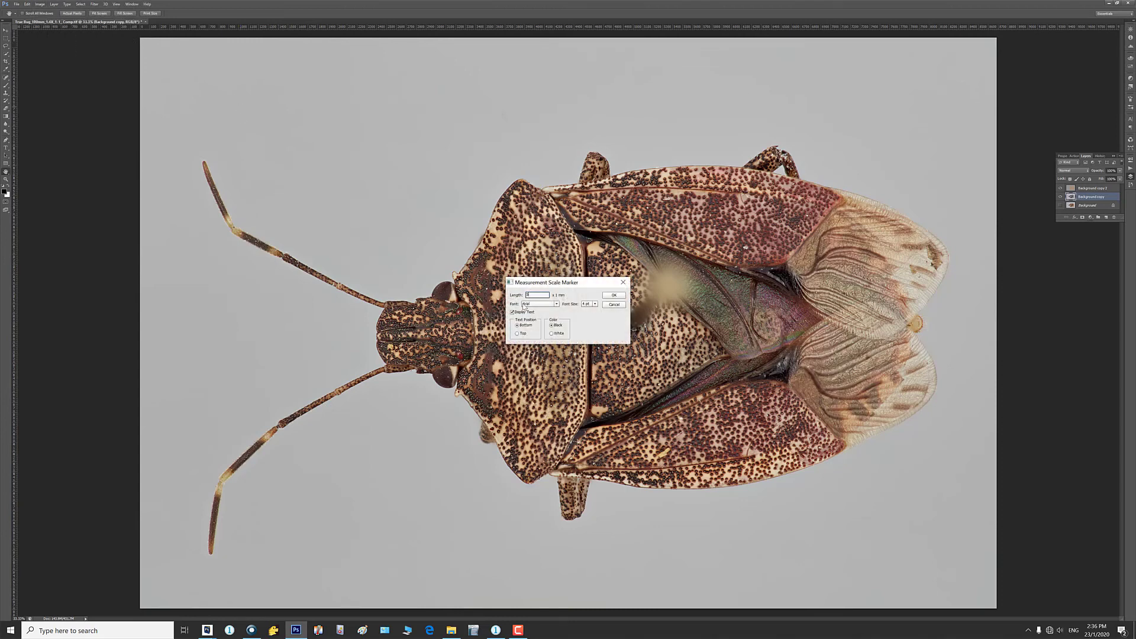
click(595, 305)
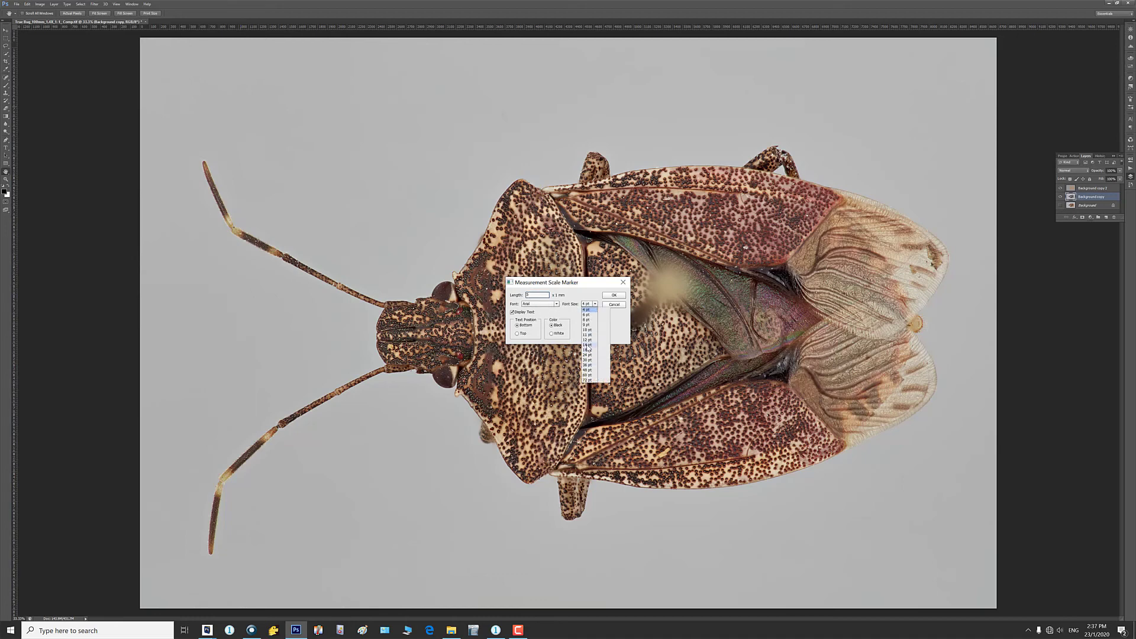
click(590, 355)
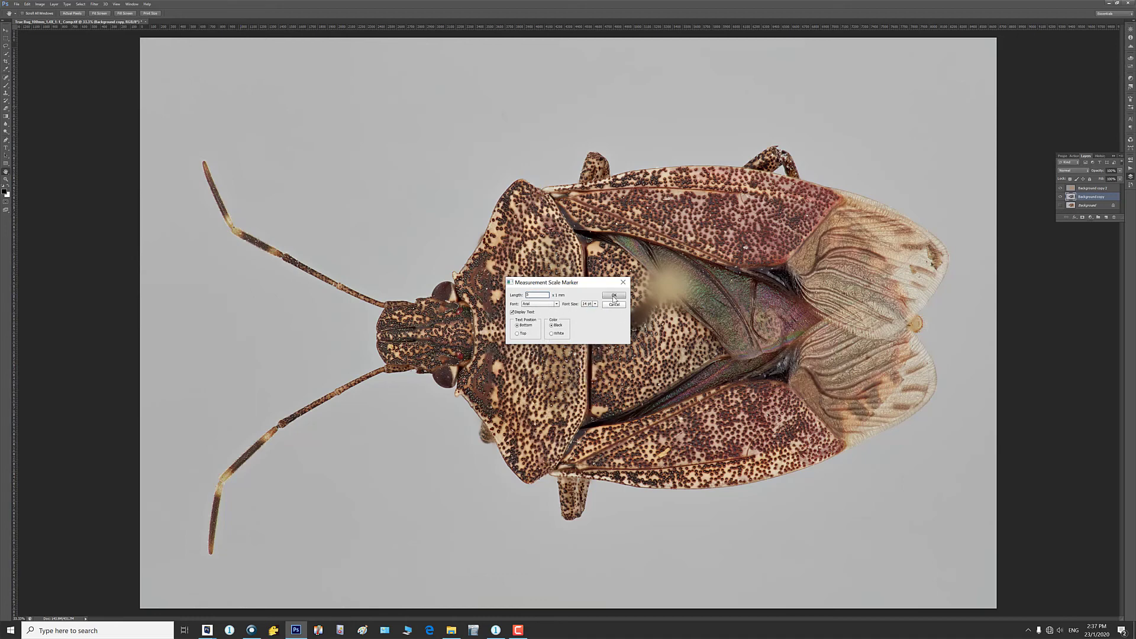
click(614, 296)
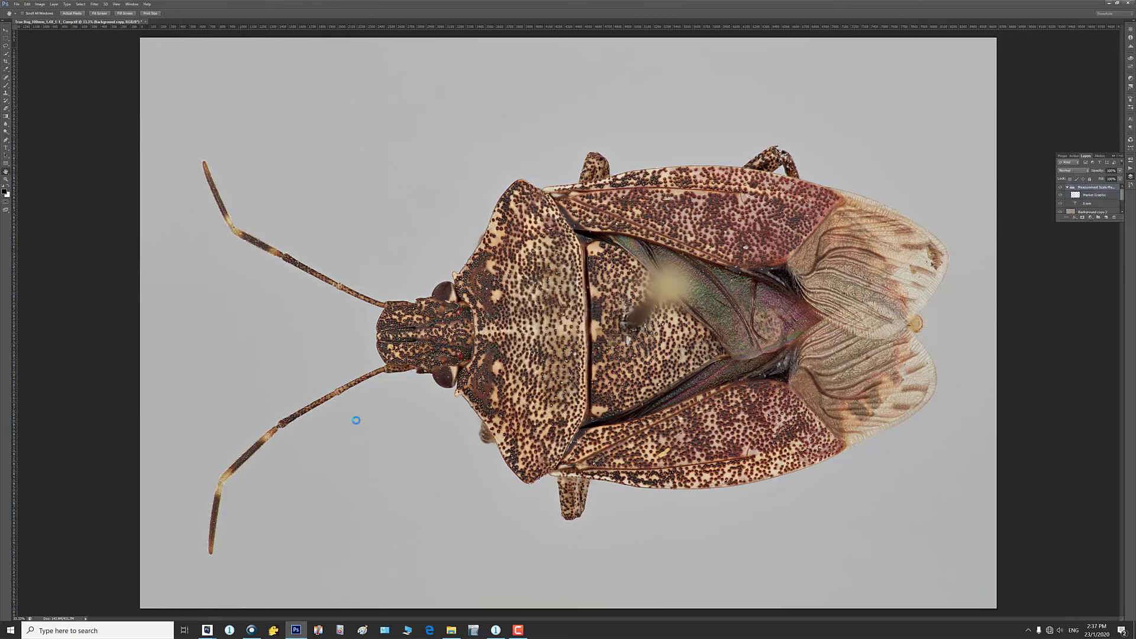
- Move the scale bar beside the lower antenna and add the F2 filename caption
click(6, 31)
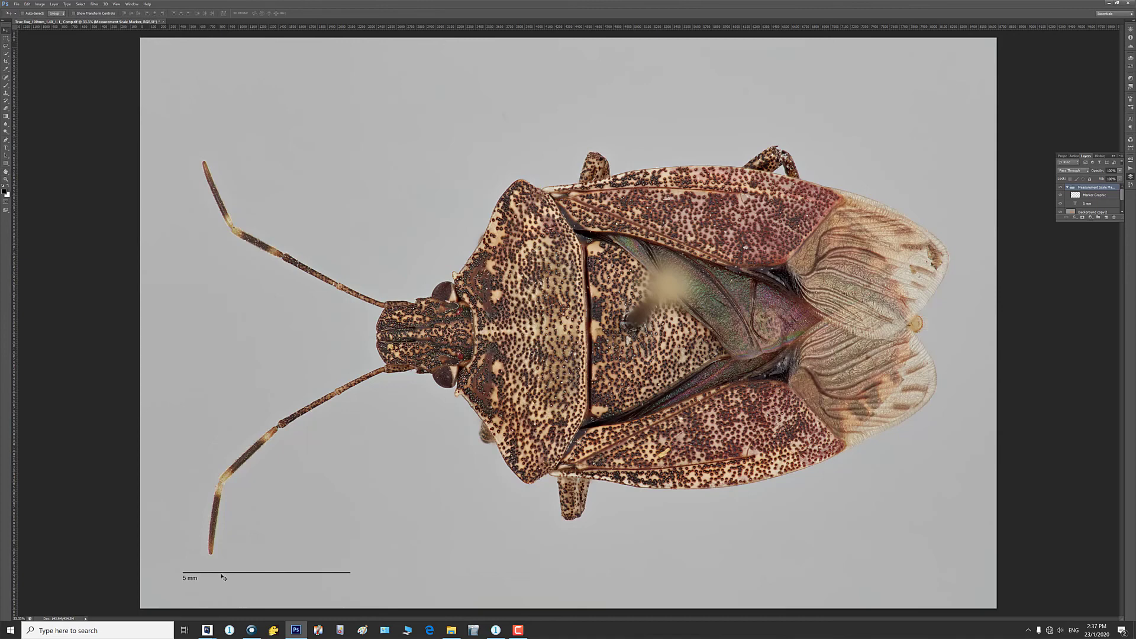
drag(243, 571, 366, 477)
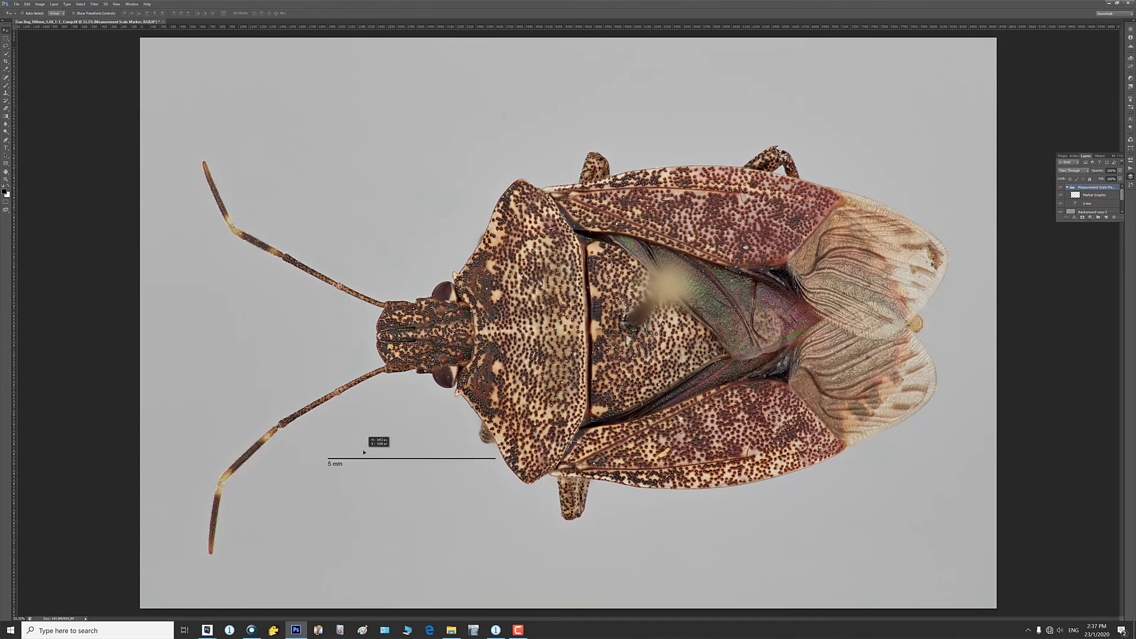
drag(363, 452, 341, 439)
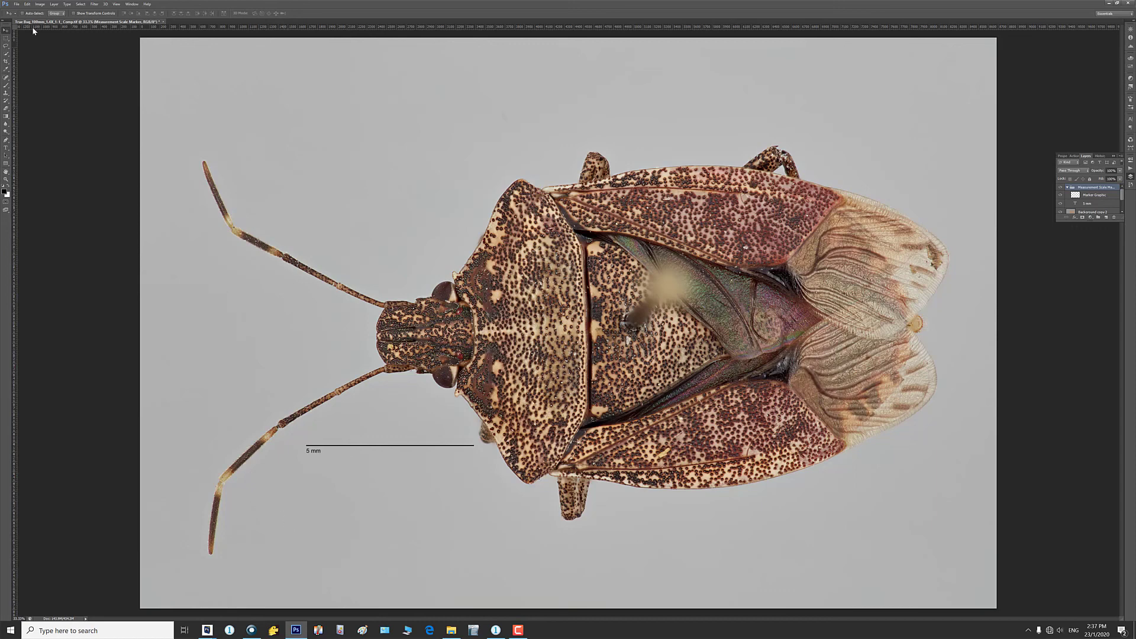
key(F2)
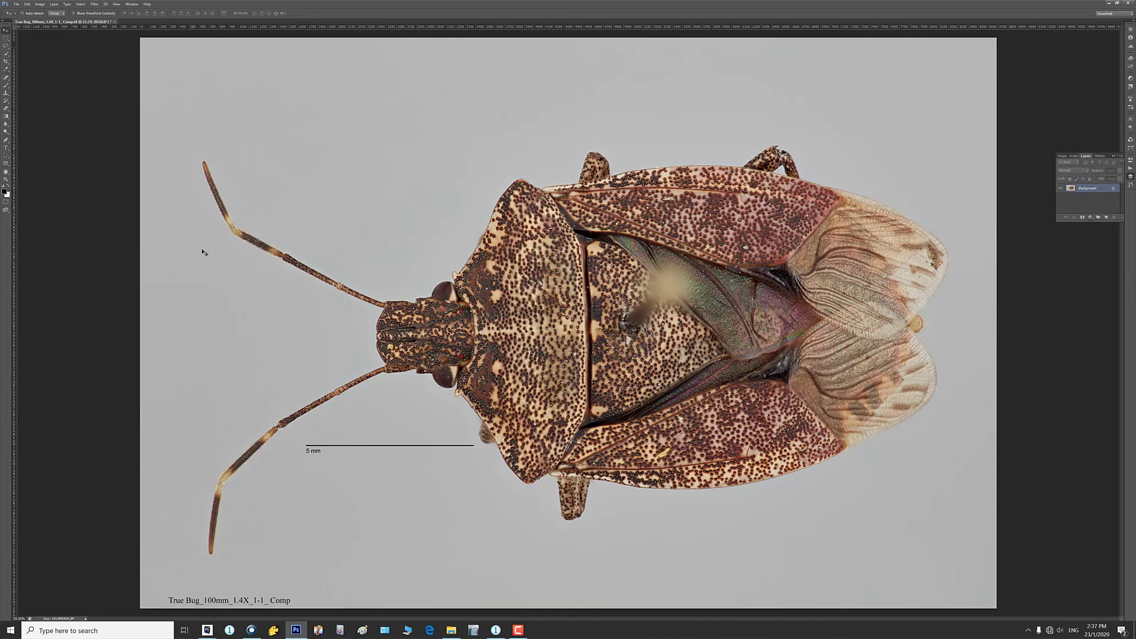
- Save As TIFF 'True Bug_100mm_1.4X_1-1_ Comp w edits' in the Bug 1.4X folder
click(17, 5)
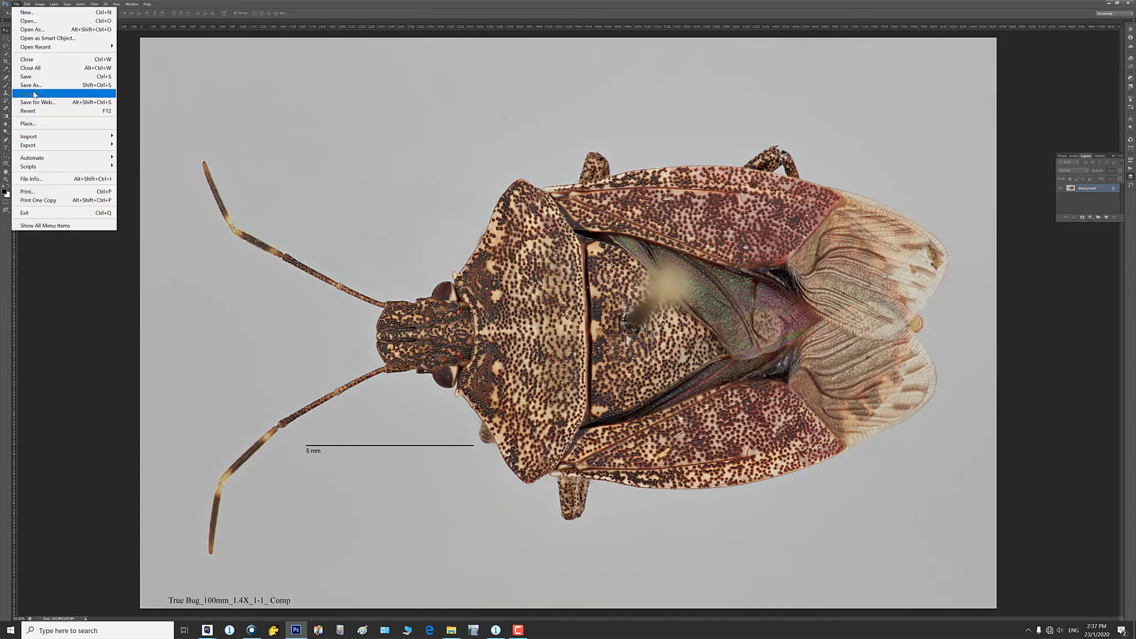
click(31, 85)
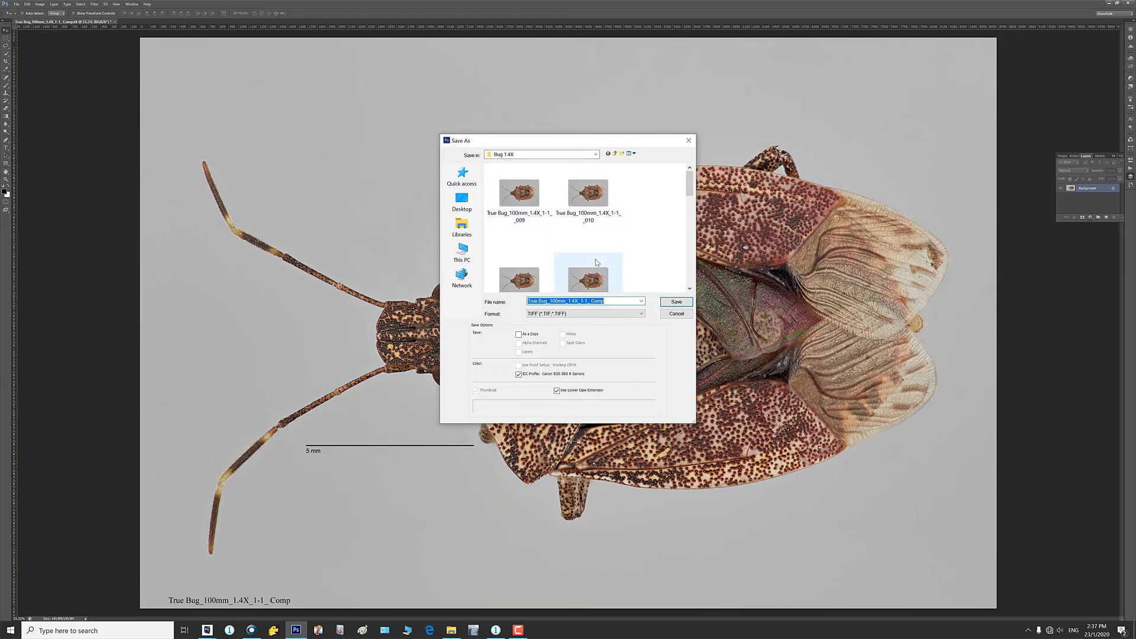
drag(690, 184, 690, 300)
click(630, 299)
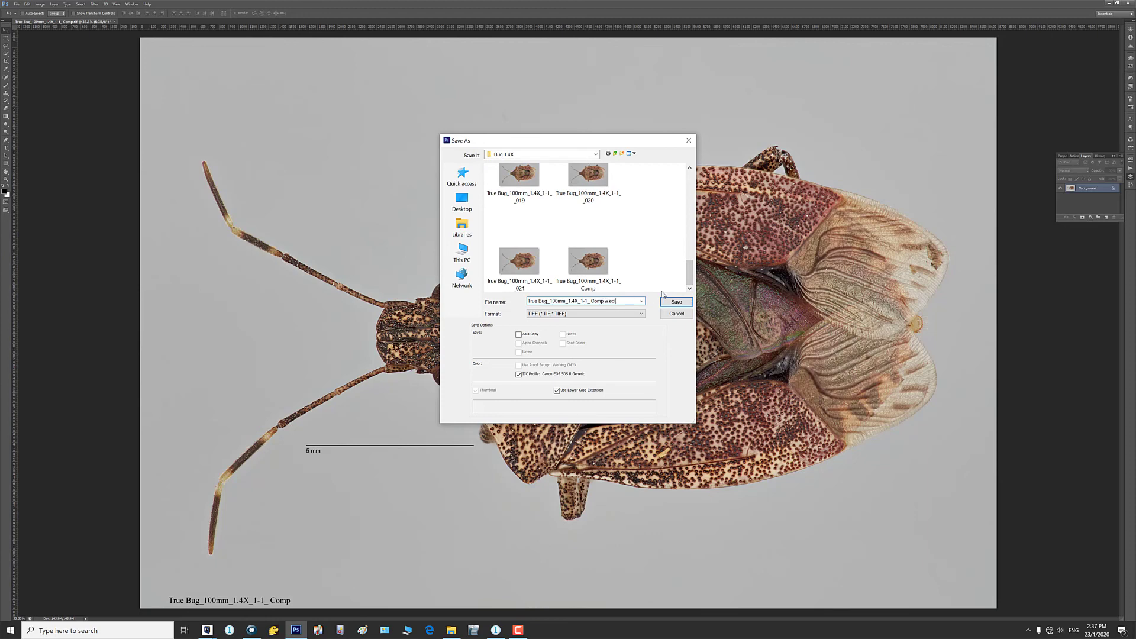
key(Return)
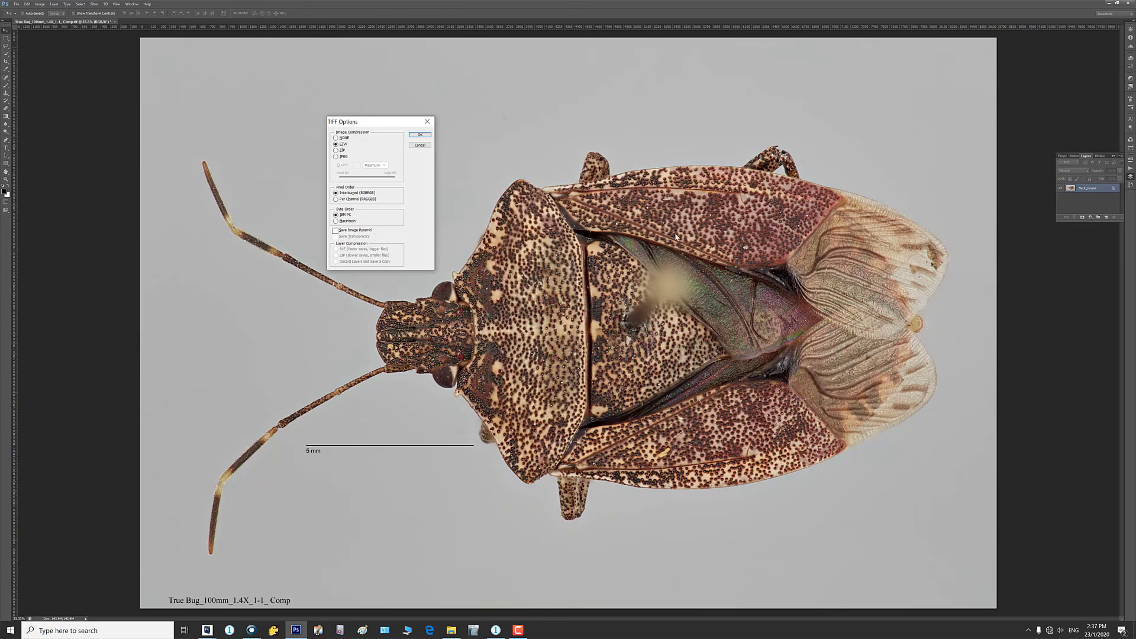